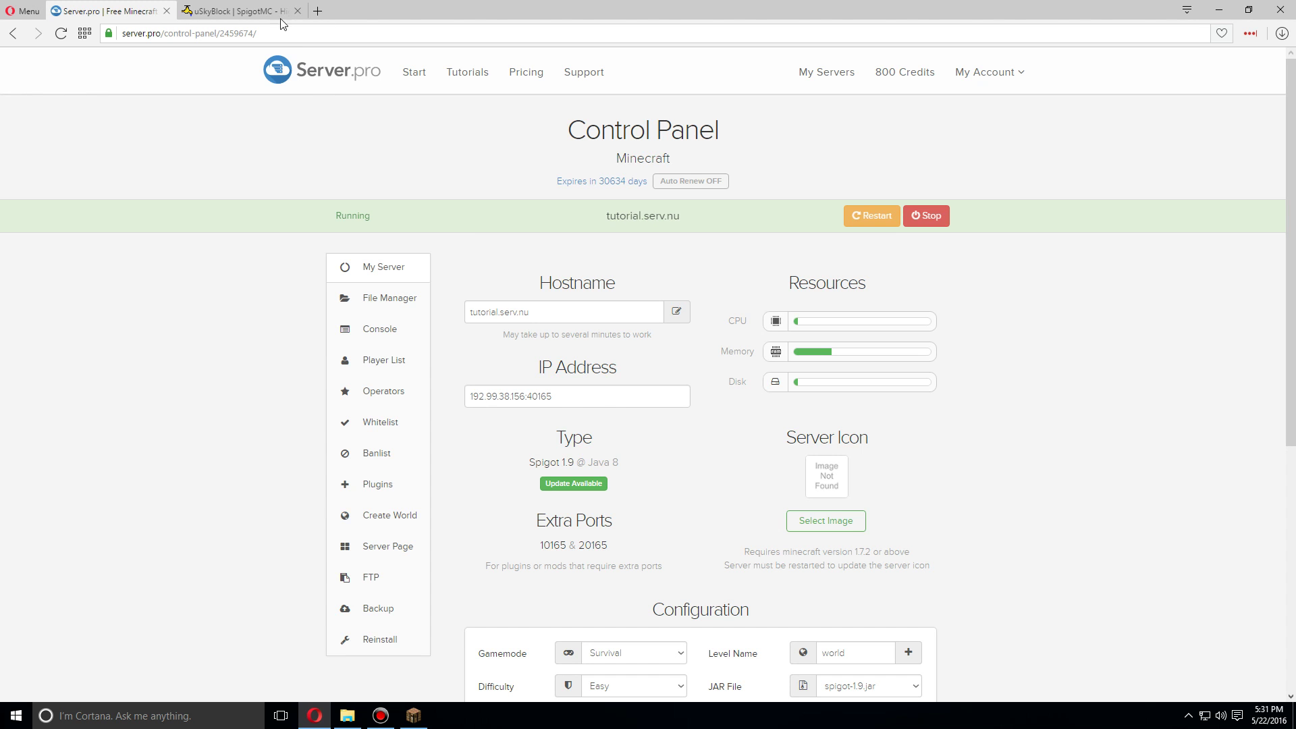
Download the uSkyBlock v2.6.4 plugin from its SpigotMC resource page
{"action": "left_click", "coordinate": [243, 11]}
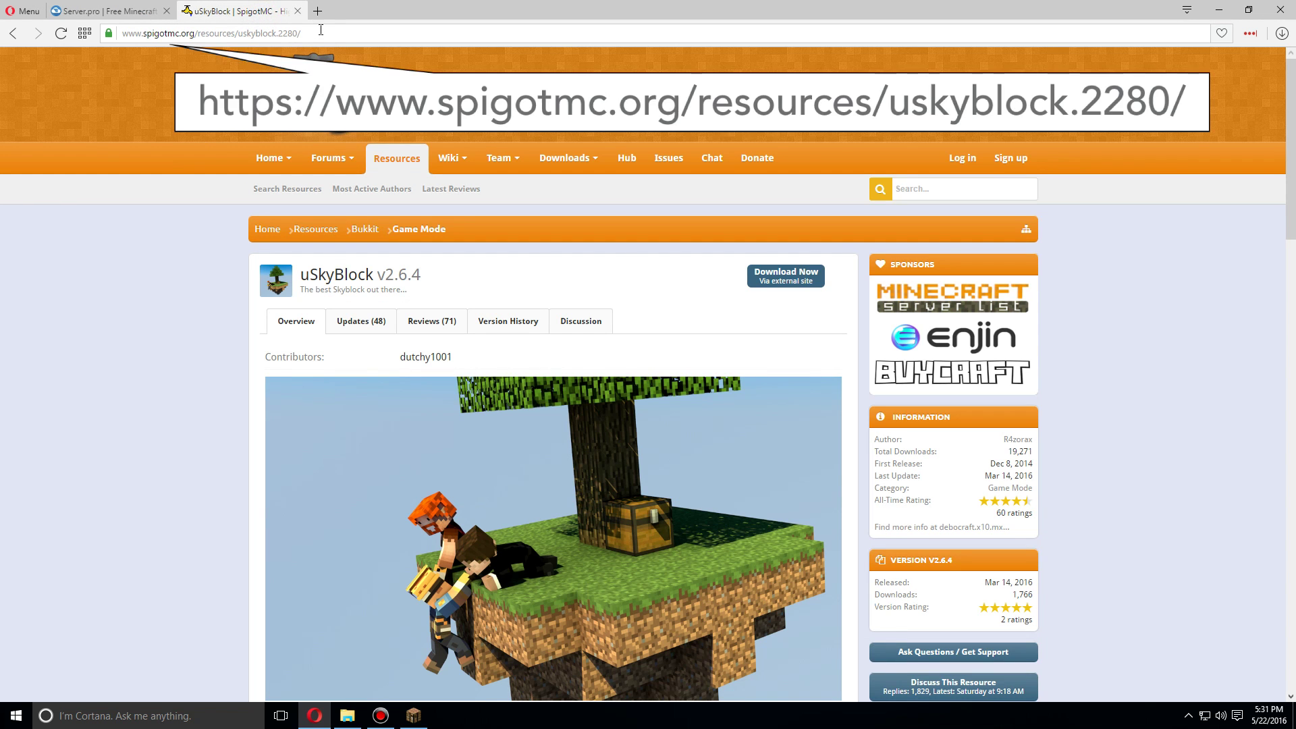
{"action": "left_click", "coordinate": [121, 33]}
{"action": "left_click", "coordinate": [99, 335]}
{"action": "scroll", "coordinate": [551, 295], "scroll_direction": "down", "scroll_amount": 6}
{"action": "scroll", "coordinate": [551, 295], "scroll_direction": "up", "scroll_amount": 6}
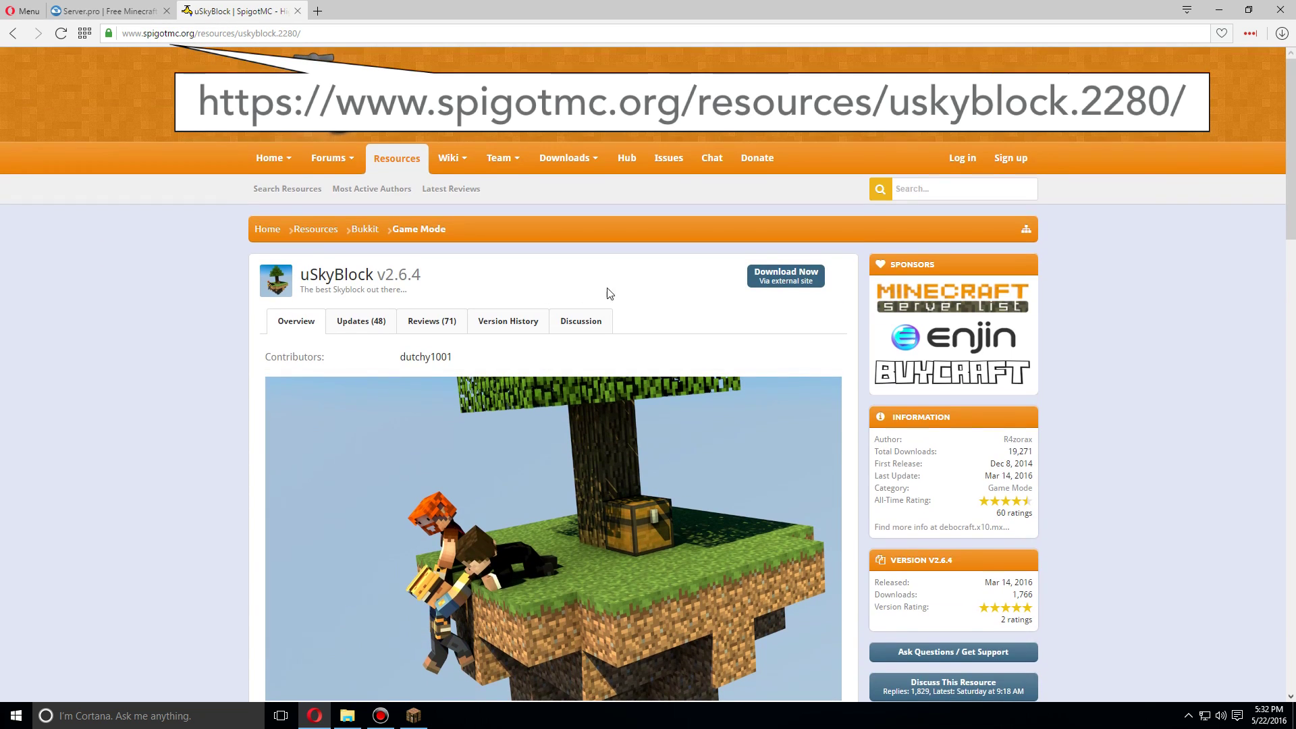
{"action": "left_click", "coordinate": [791, 279]}
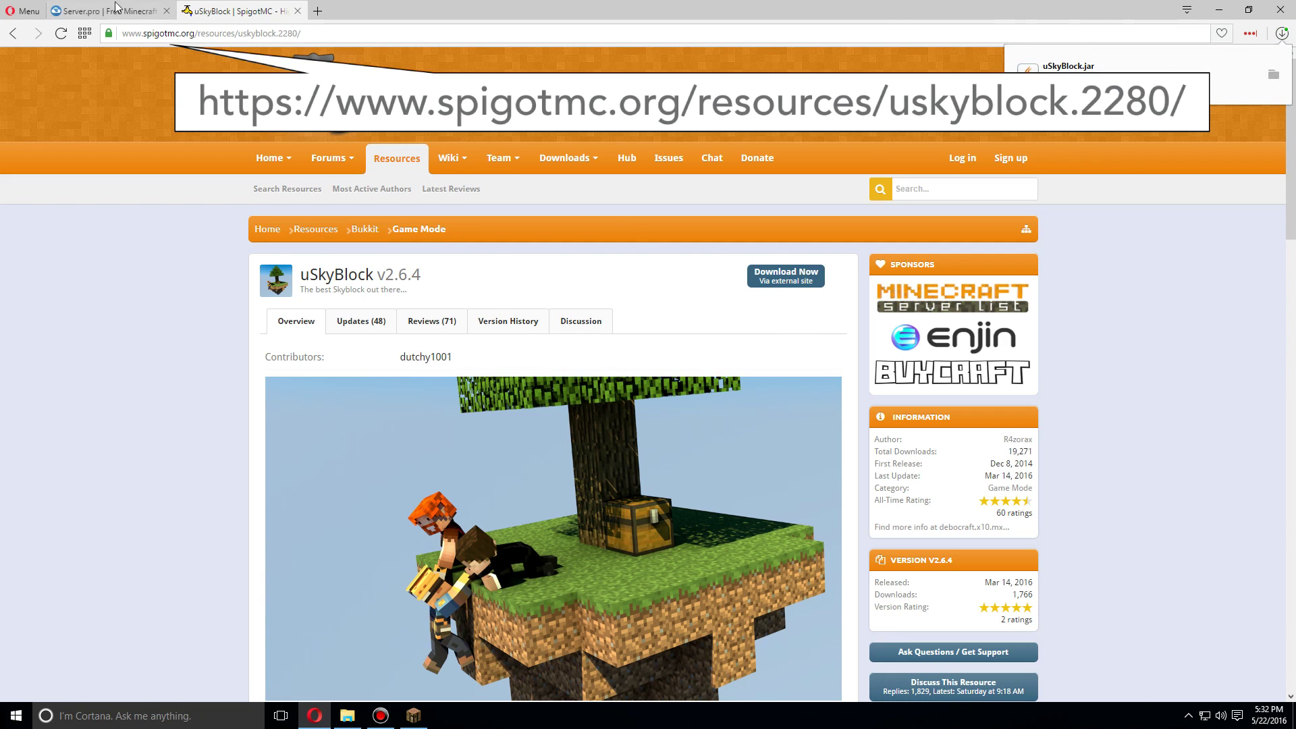
Upload the downloaded uSkyBlock.jar to the server's plugins folder on Server.pro
{"action": "left_click", "coordinate": [95, 10]}
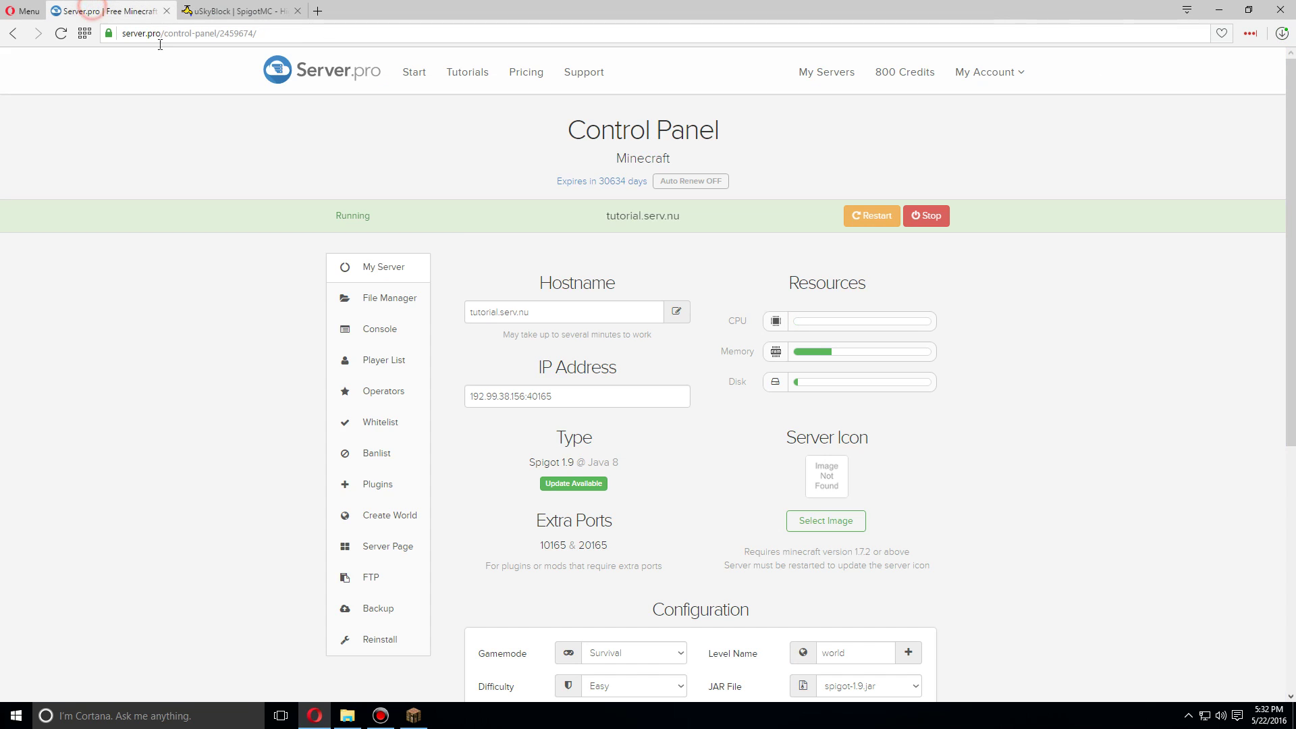
{"action": "left_click", "coordinate": [397, 306]}
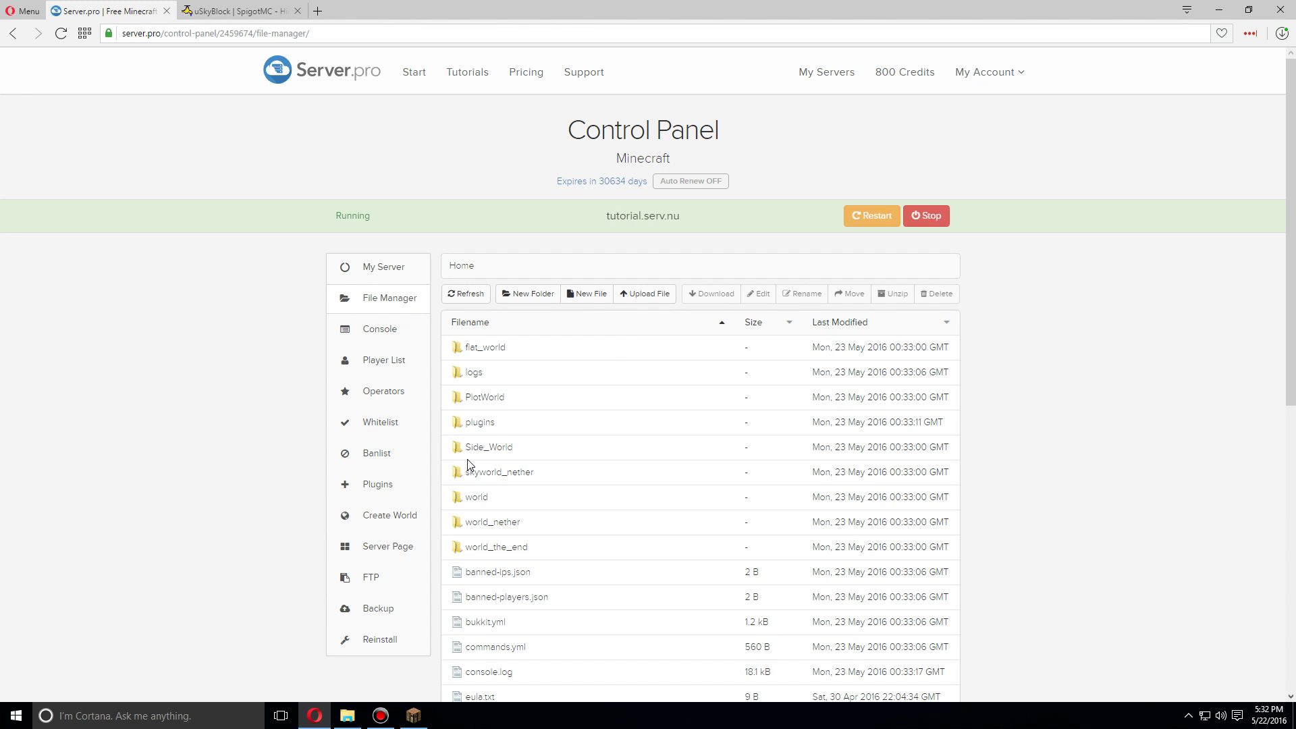
{"action": "left_click", "coordinate": [478, 424]}
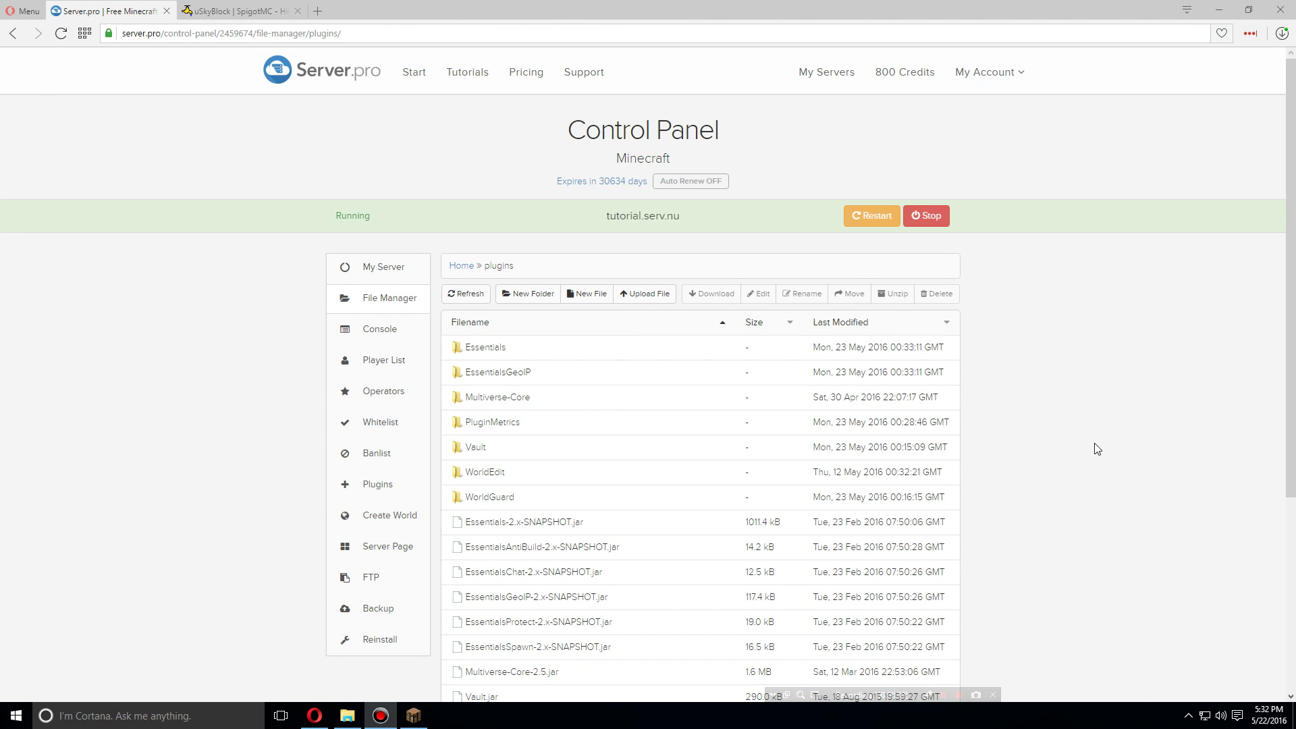
{"action": "left_click", "coordinate": [652, 294]}
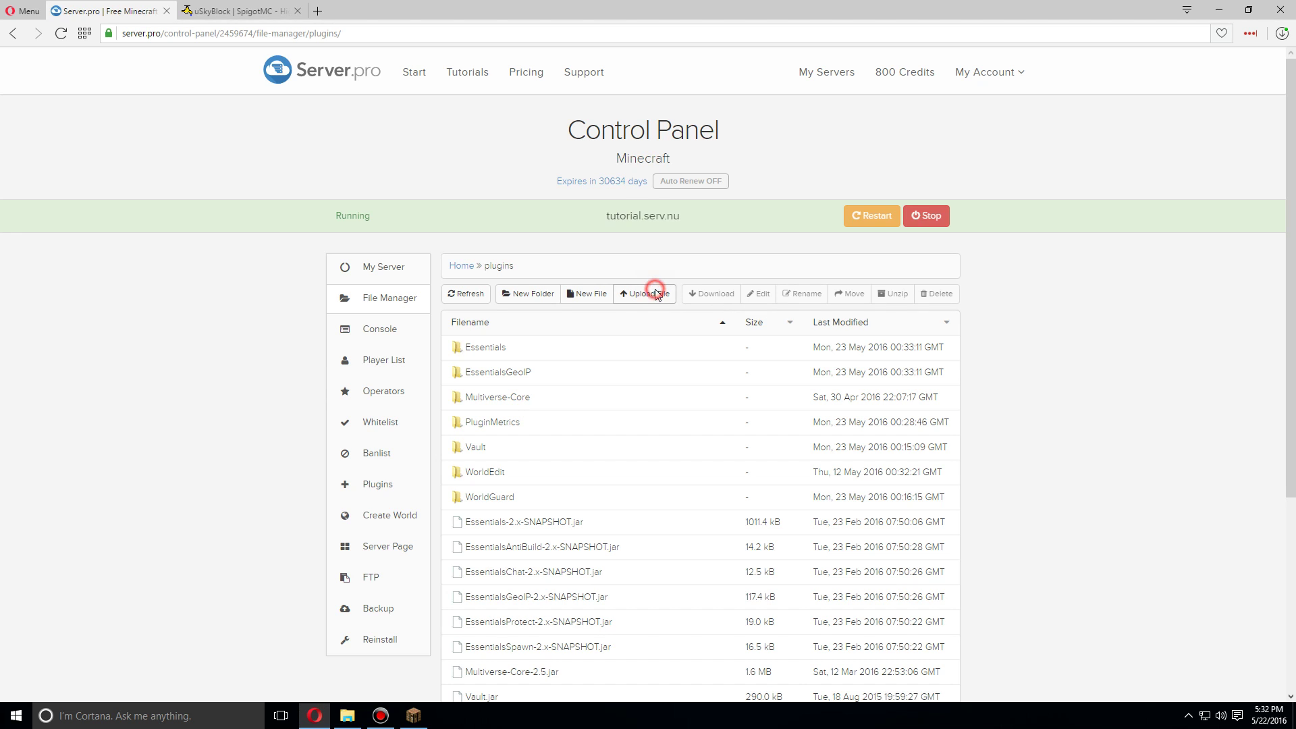
{"action": "left_click", "coordinate": [588, 214]}
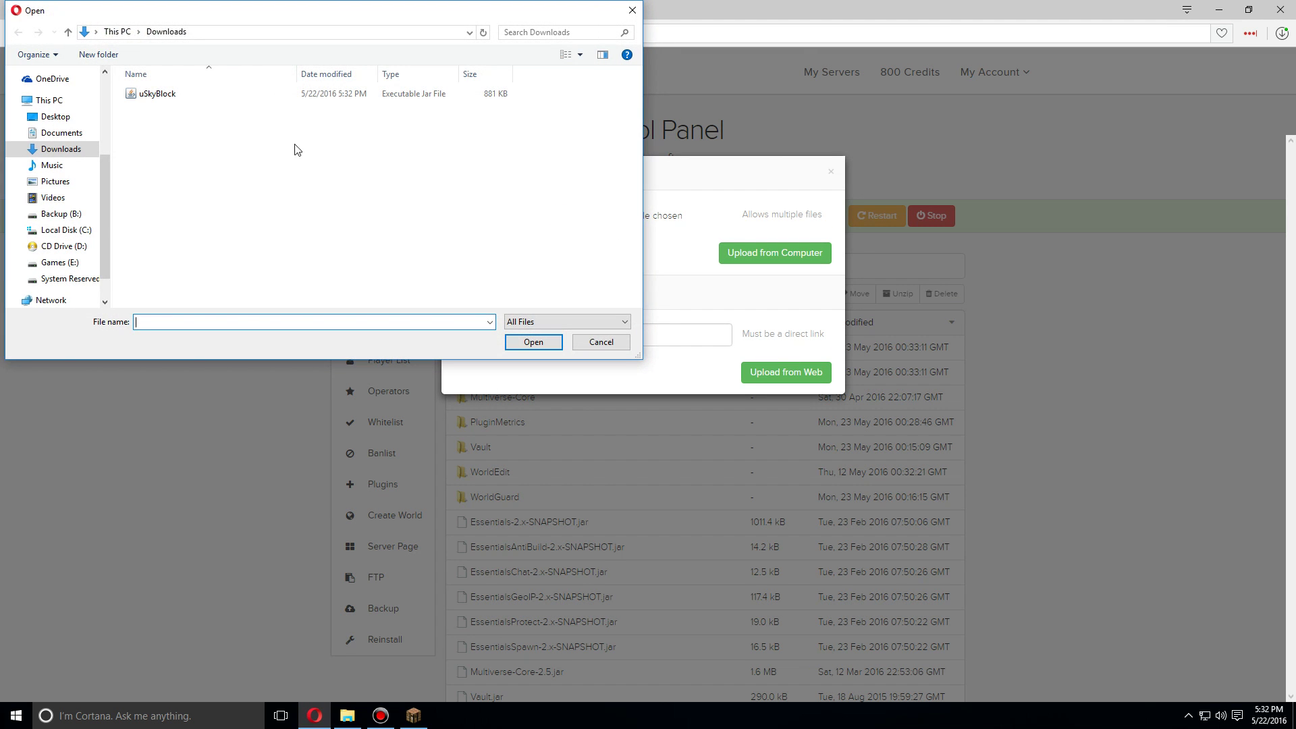
{"action": "double_click", "coordinate": [171, 98]}
{"action": "double_click", "coordinate": [187, 101]}
{"action": "left_click", "coordinate": [799, 260]}
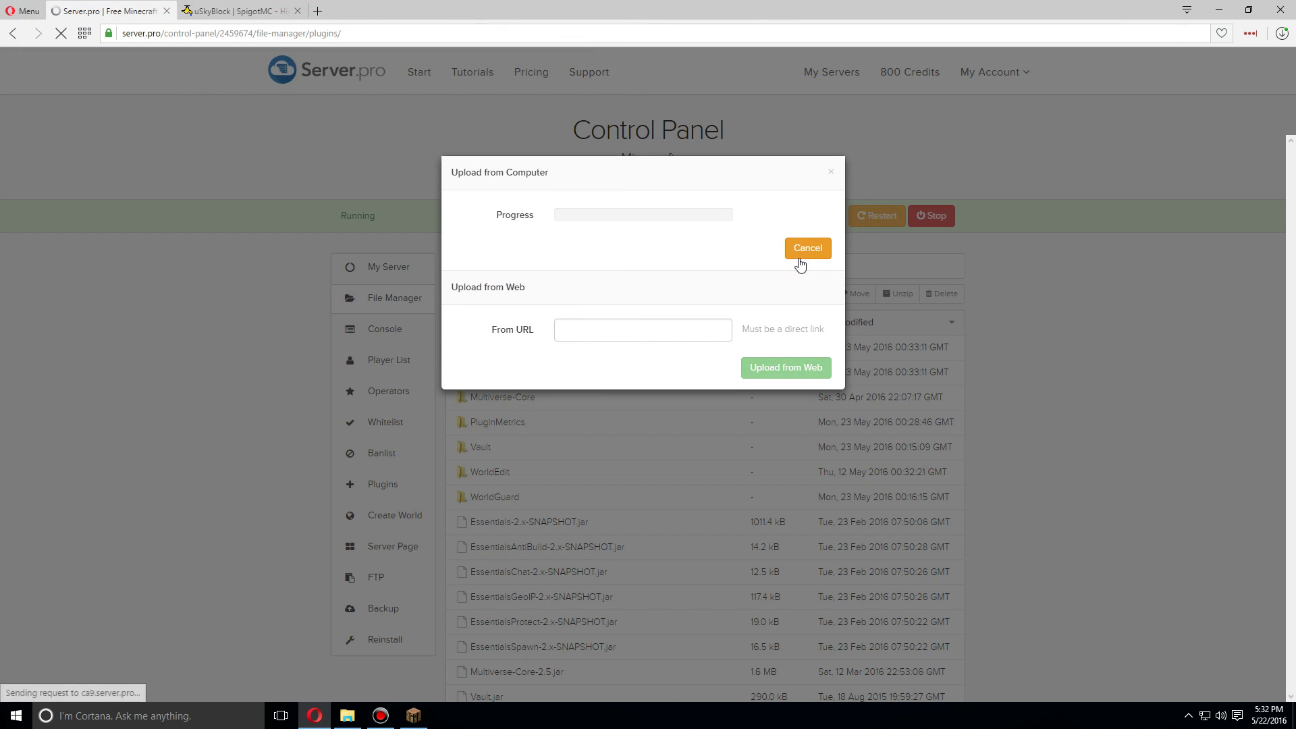
Highlight the Vault, worldedit-bukkit, worldguard, Multiverse-Core and all Essentials jar files in the plugins folder
{"action": "scroll", "coordinate": [762, 245], "scroll_direction": "down", "scroll_amount": 1}
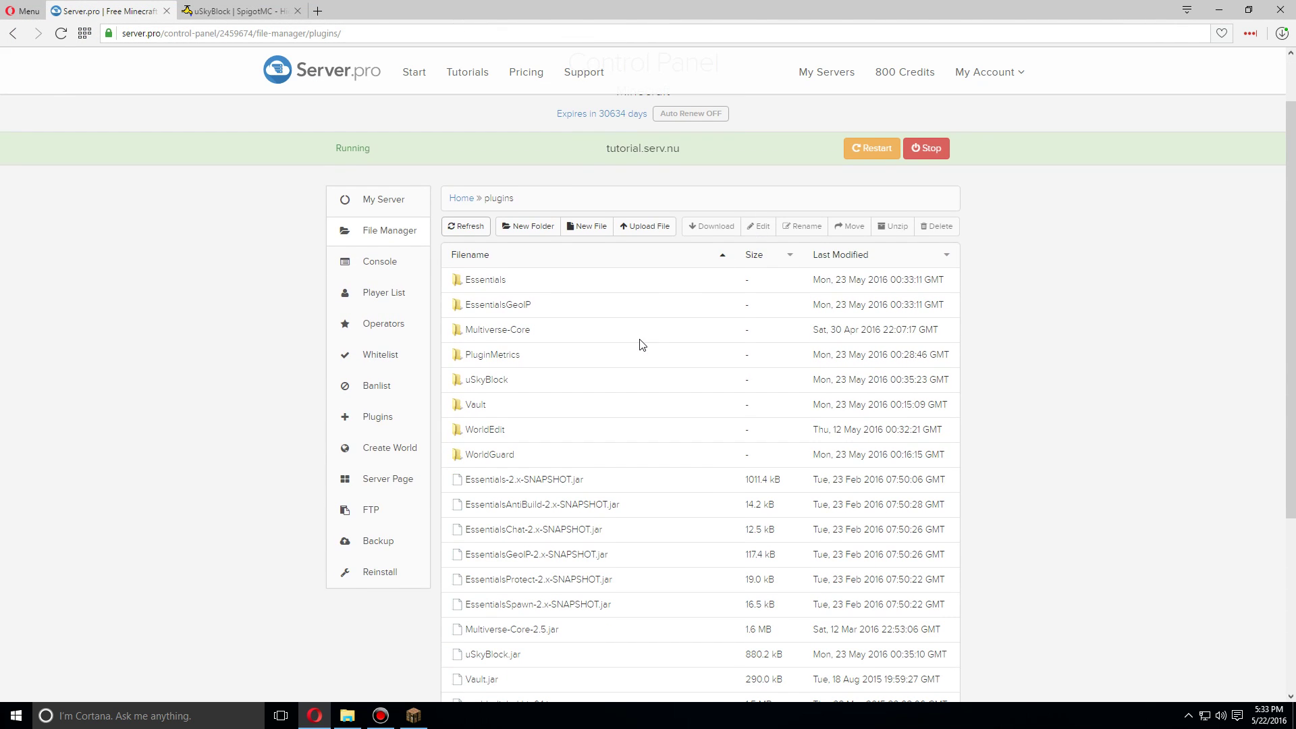
{"action": "scroll", "coordinate": [639, 344], "scroll_direction": "down", "scroll_amount": 4}
{"action": "scroll", "coordinate": [546, 477], "scroll_direction": "up", "scroll_amount": 1}
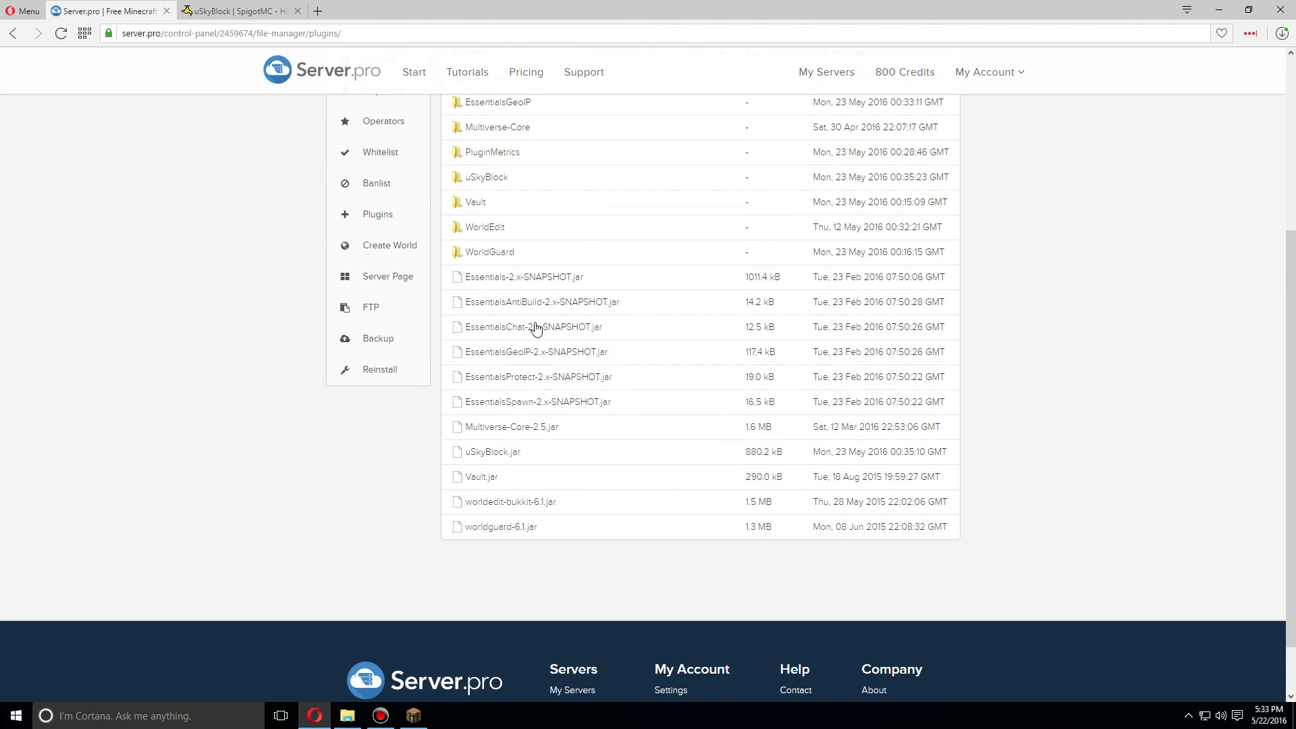
{"action": "left_click_drag", "start_coordinate": [567, 530], "coordinate": [597, 477]}
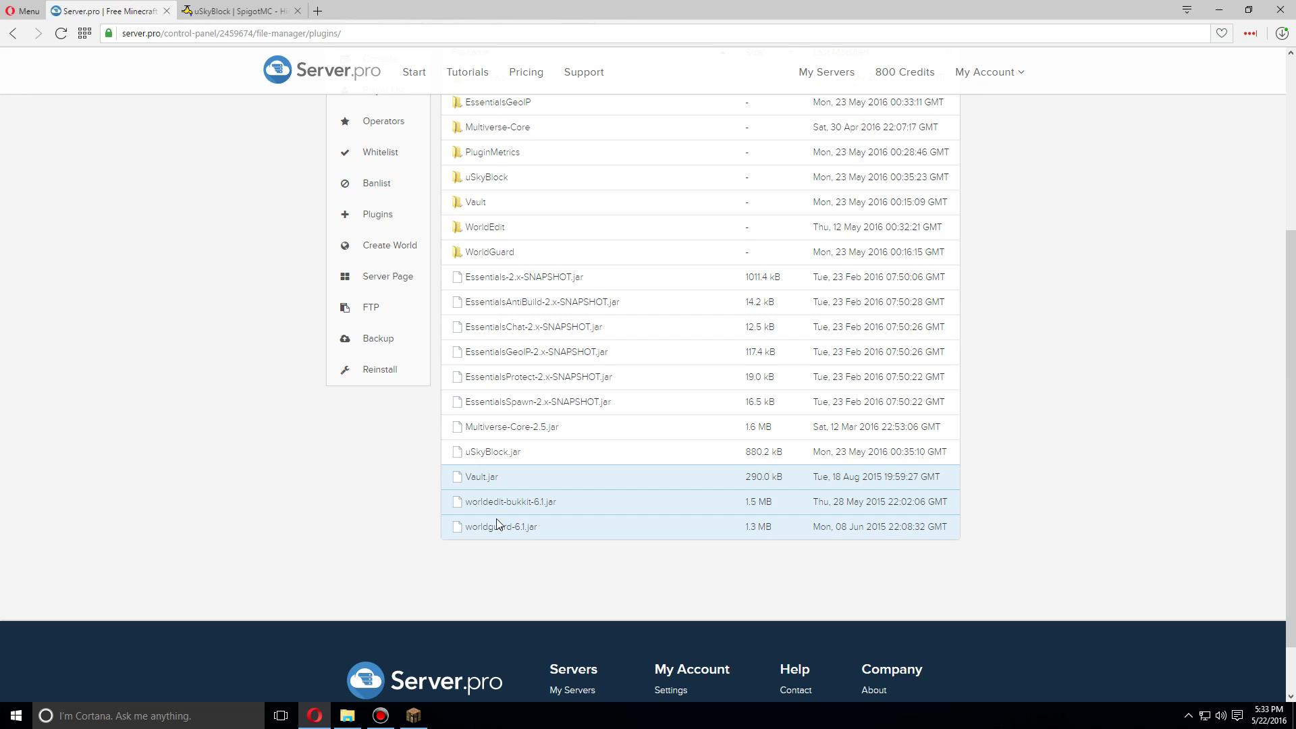
{"action": "left_click", "coordinate": [592, 426], "text": "ctrl"}
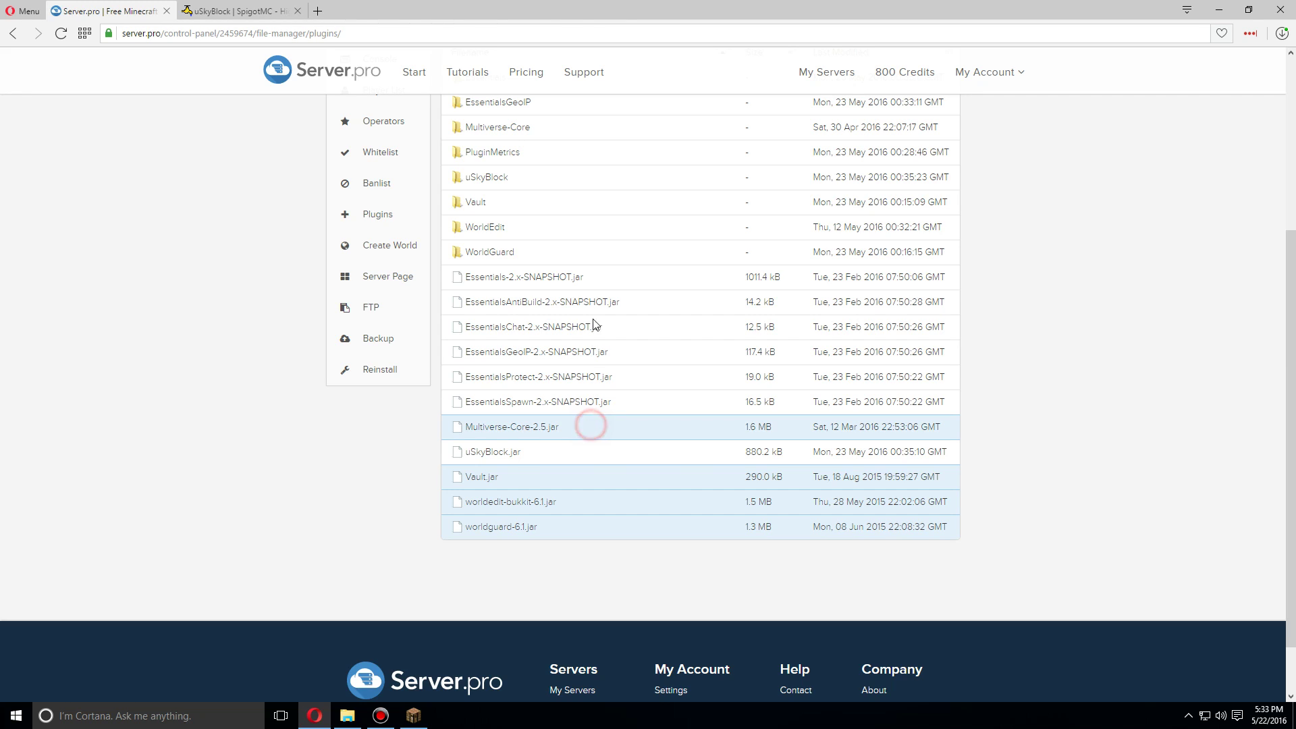
{"action": "left_click", "coordinate": [624, 276], "text": "ctrl"}
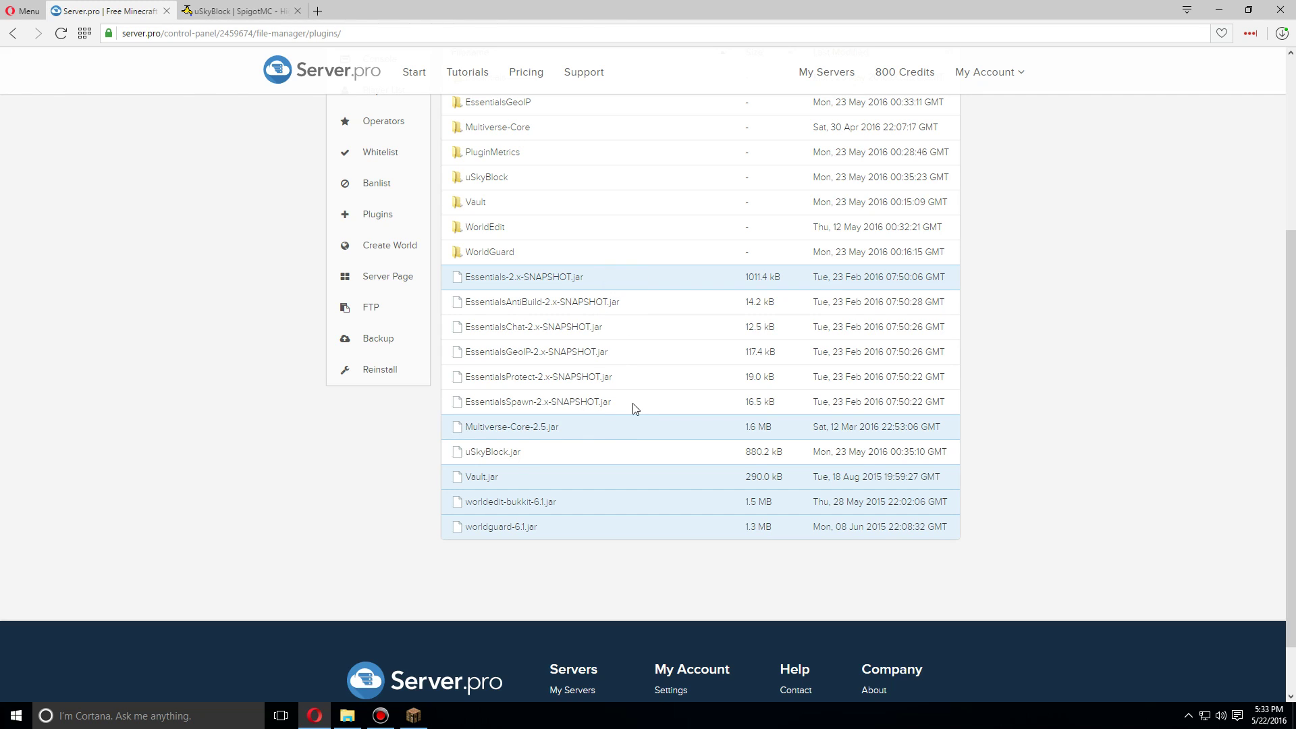
{"action": "left_click_drag", "start_coordinate": [638, 403], "coordinate": [653, 299]}
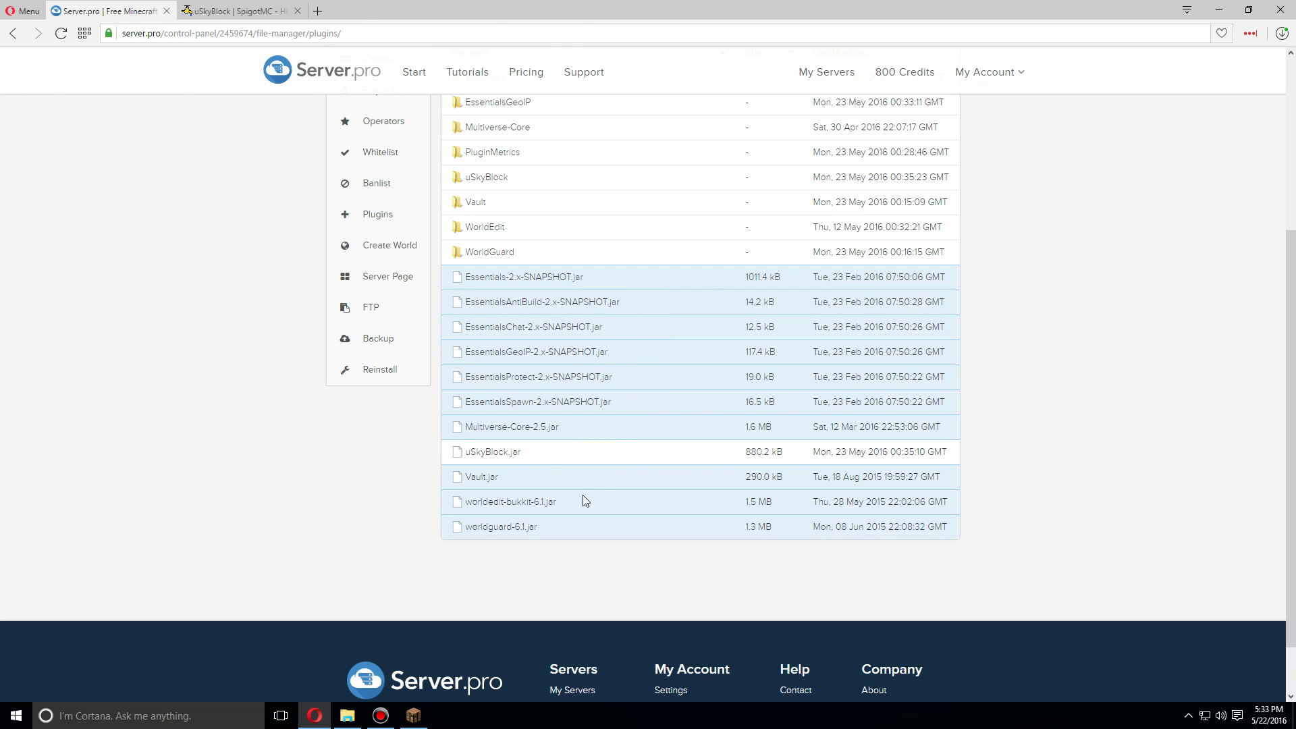
Restart the Minecraft server with the uploaded plugin in place
{"action": "scroll", "coordinate": [598, 491], "scroll_direction": "up", "scroll_amount": 4}
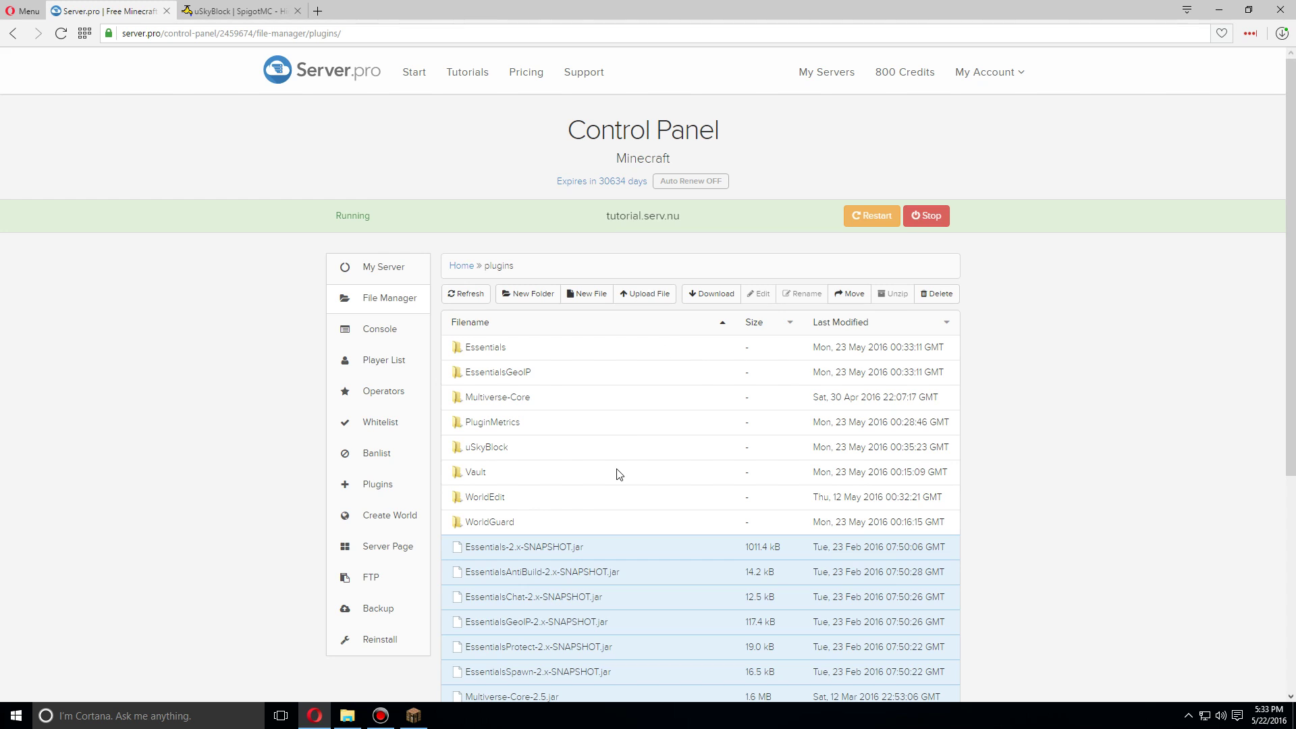
{"action": "left_click", "coordinate": [1037, 320]}
{"action": "scroll", "coordinate": [785, 399], "scroll_direction": "down", "scroll_amount": 2}
{"action": "scroll", "coordinate": [784, 394], "scroll_direction": "down", "scroll_amount": 5}
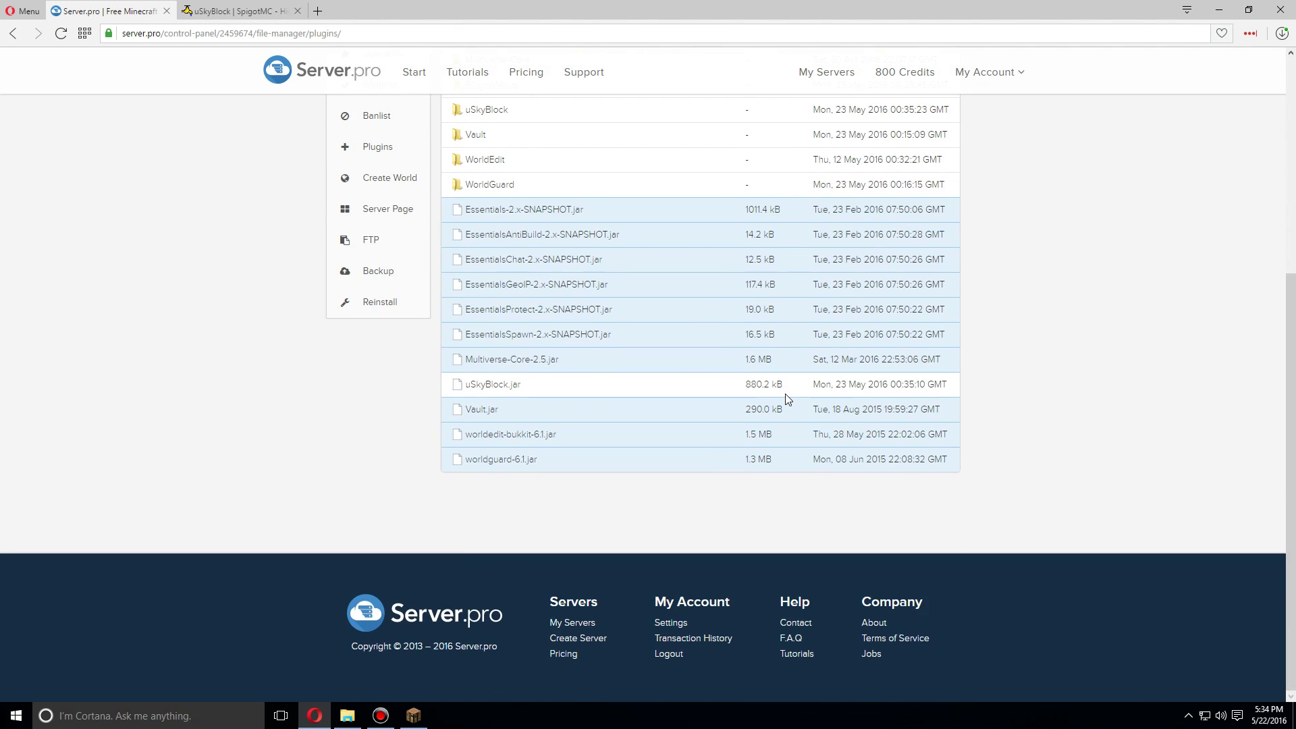
{"action": "scroll", "coordinate": [784, 394], "scroll_direction": "up", "scroll_amount": 6}
{"action": "left_click", "coordinate": [881, 223]}
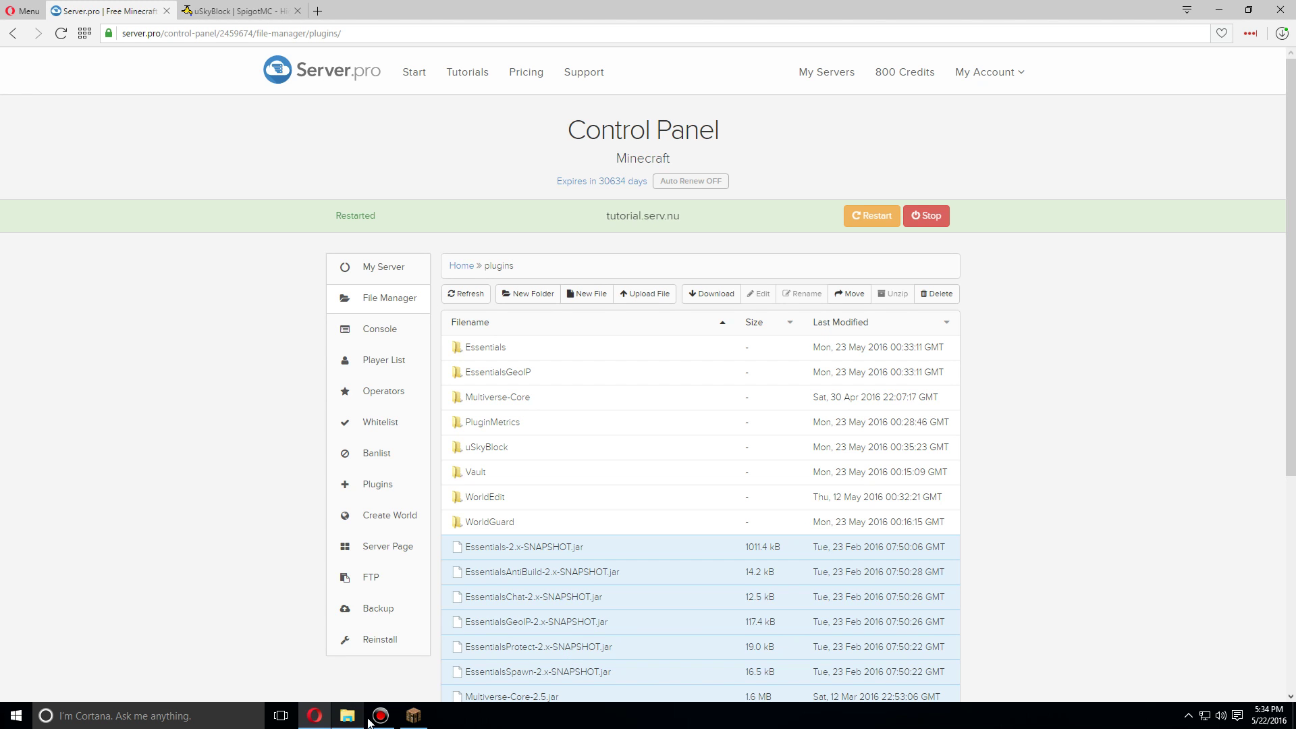
Switch to Minecraft, refresh the multiplayer server list and join Minecraft Server
{"action": "left_click", "coordinate": [420, 725]}
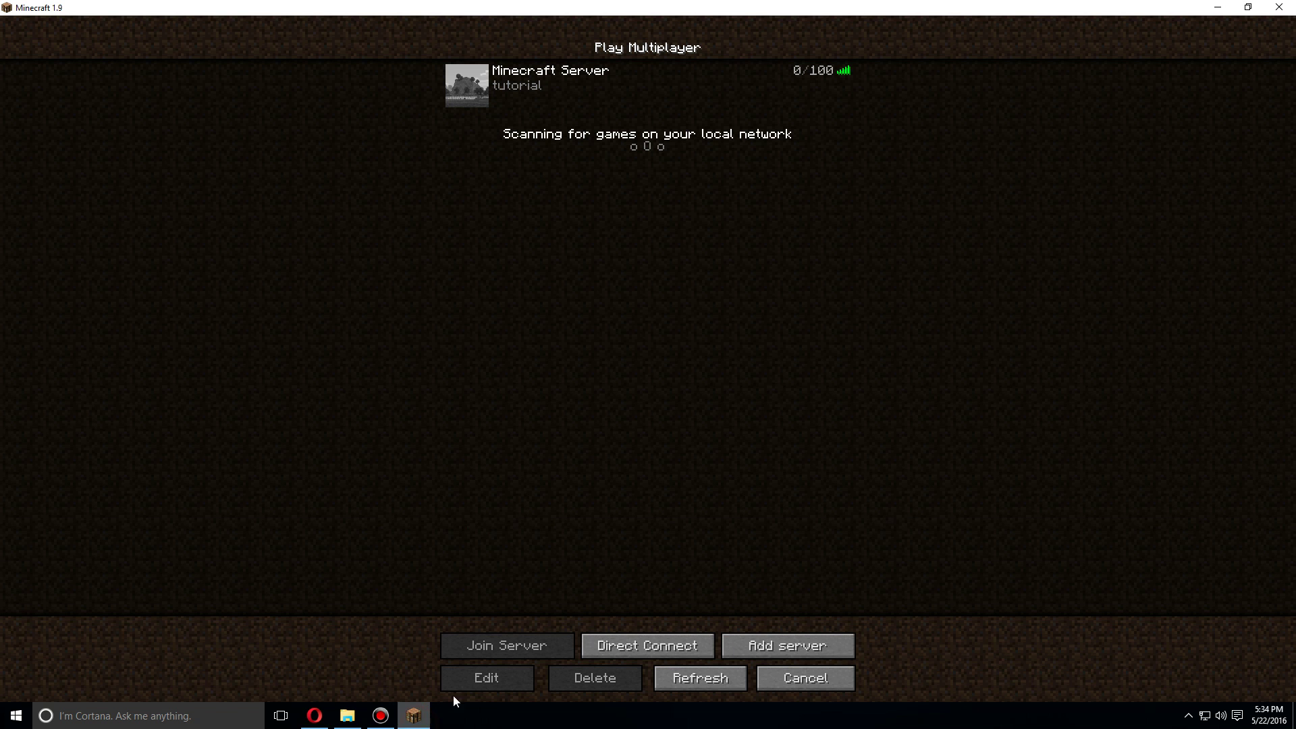
{"action": "left_click", "coordinate": [692, 678]}
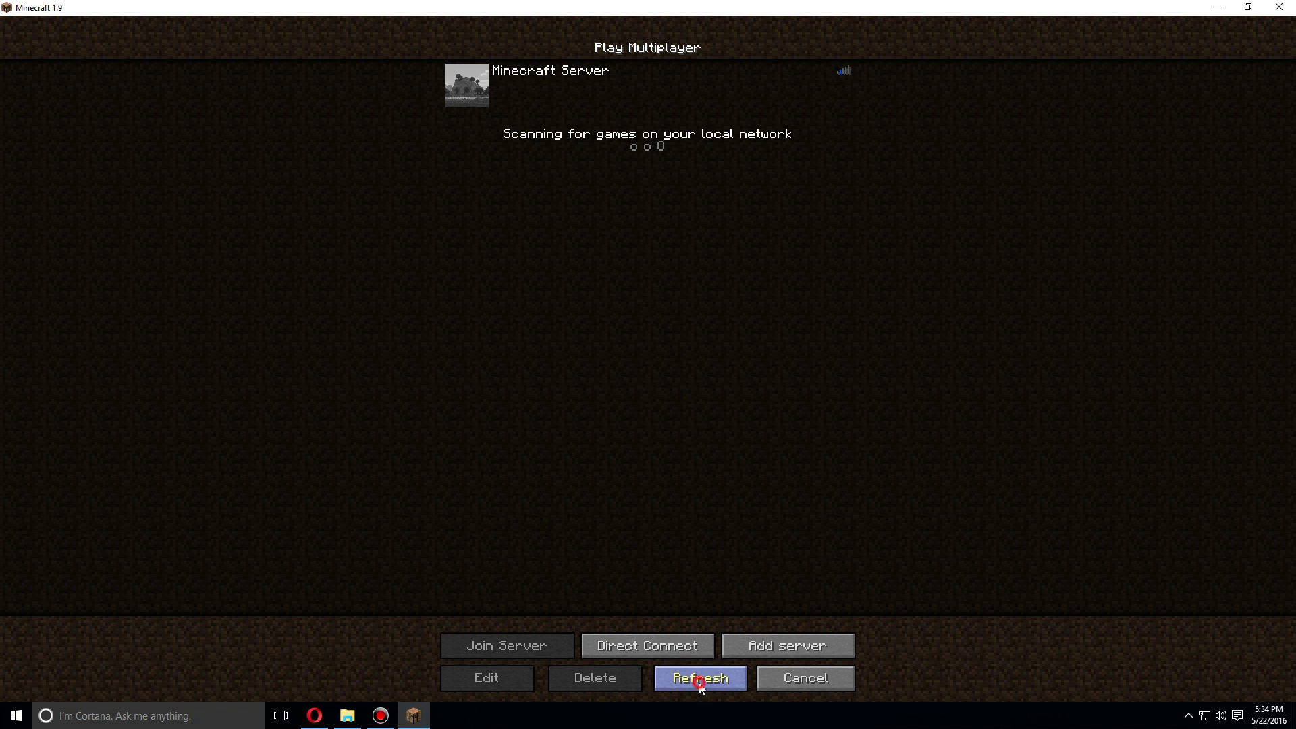
{"action": "double_click", "coordinate": [591, 96]}
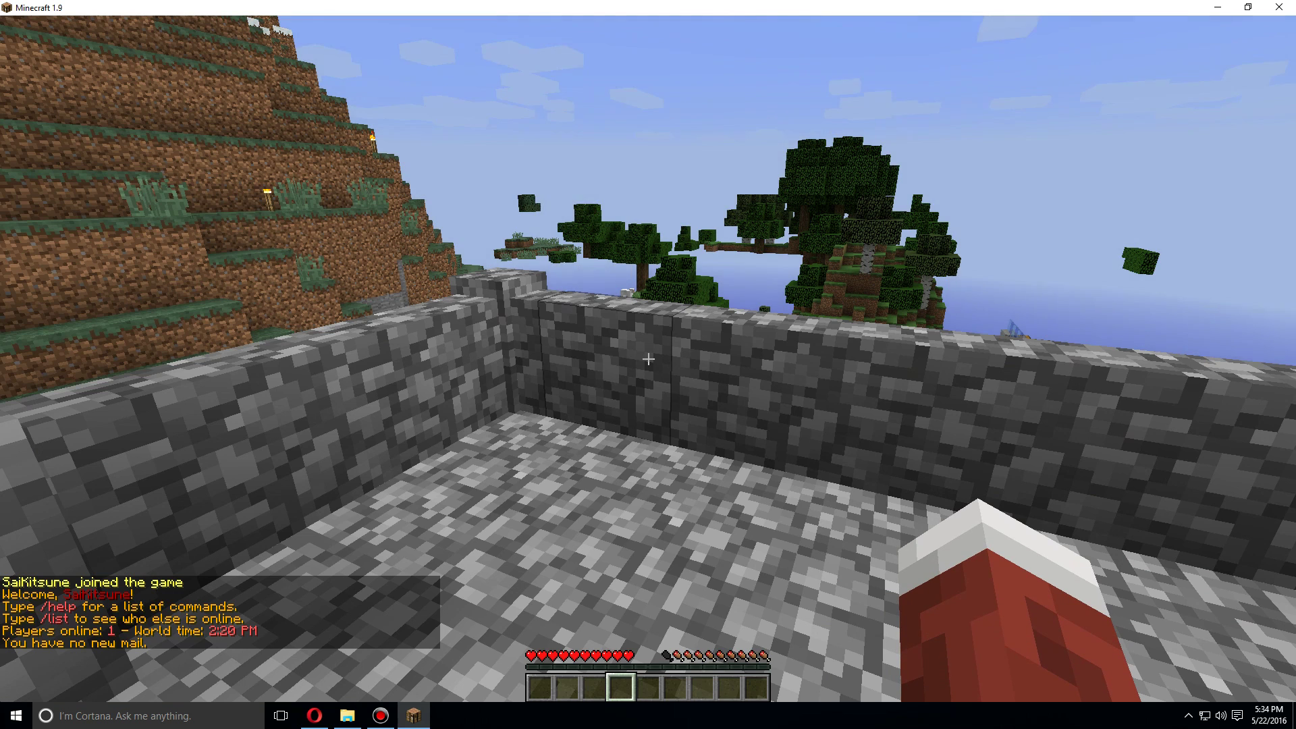
Create a new skyblock island through the /island command and inspect the contents of its starter chest
{"action": "key", "text": "slash"}
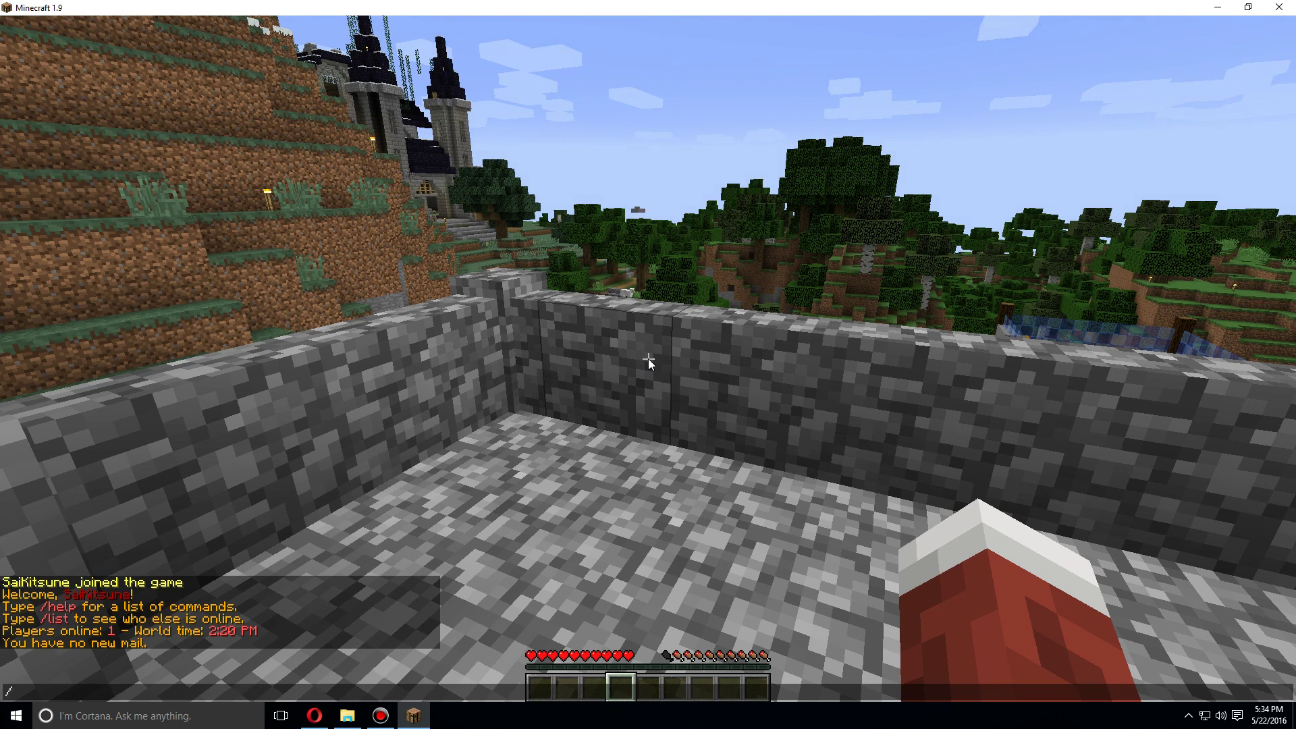
{"action": "type", "text": "island"}
{"action": "key", "text": "Return"}
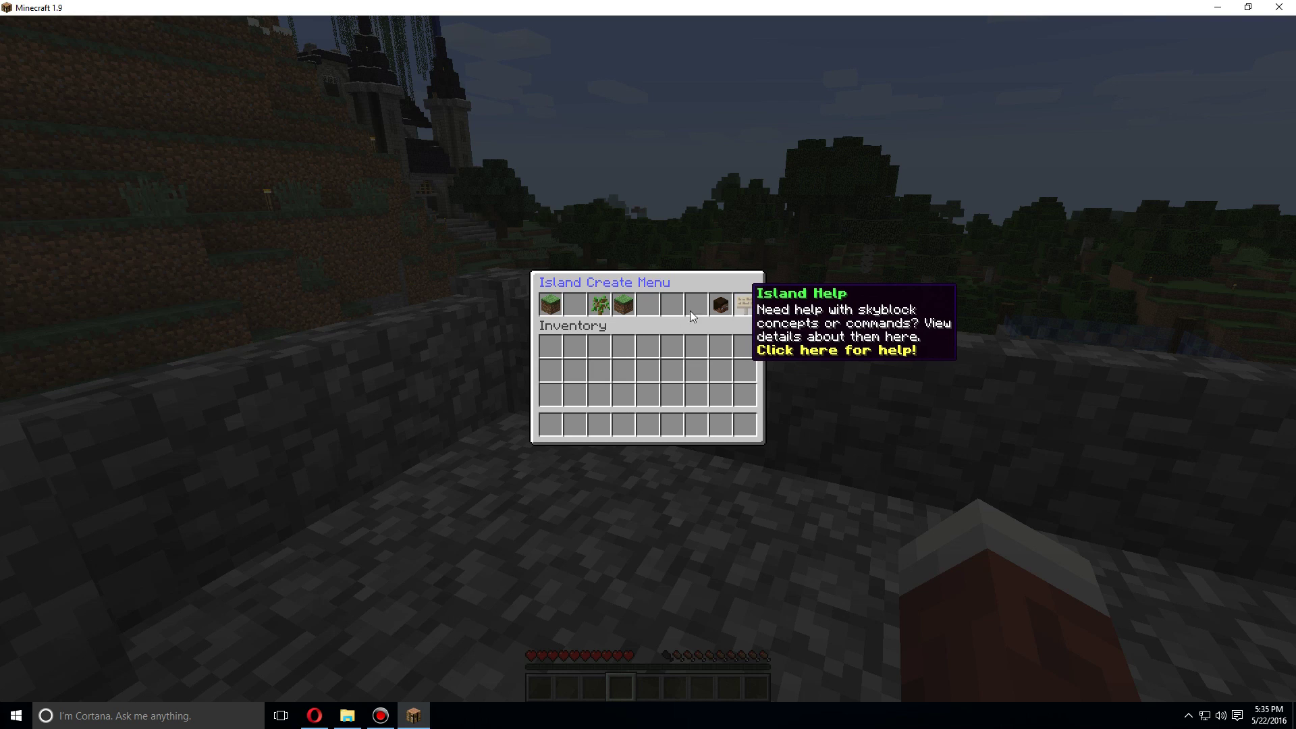
{"action": "left_click", "coordinate": [552, 306]}
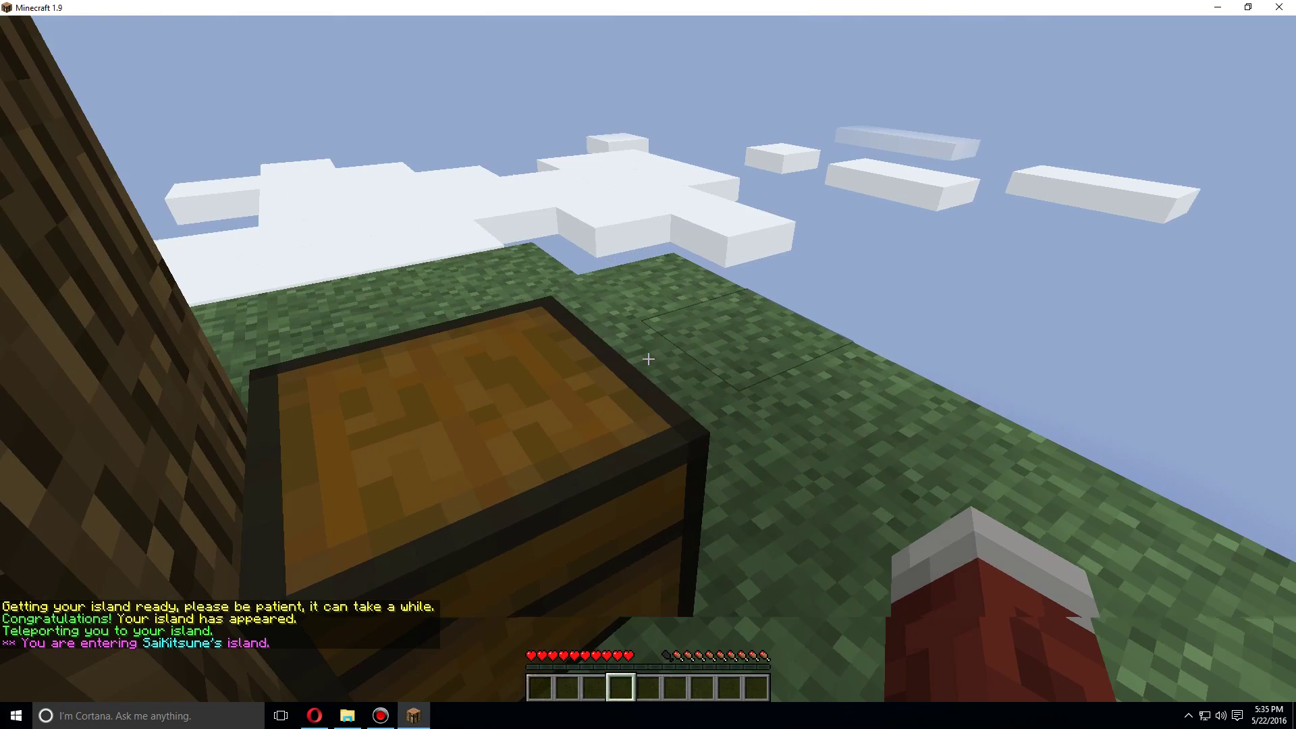
{"action": "right_click", "coordinate": [648, 358]}
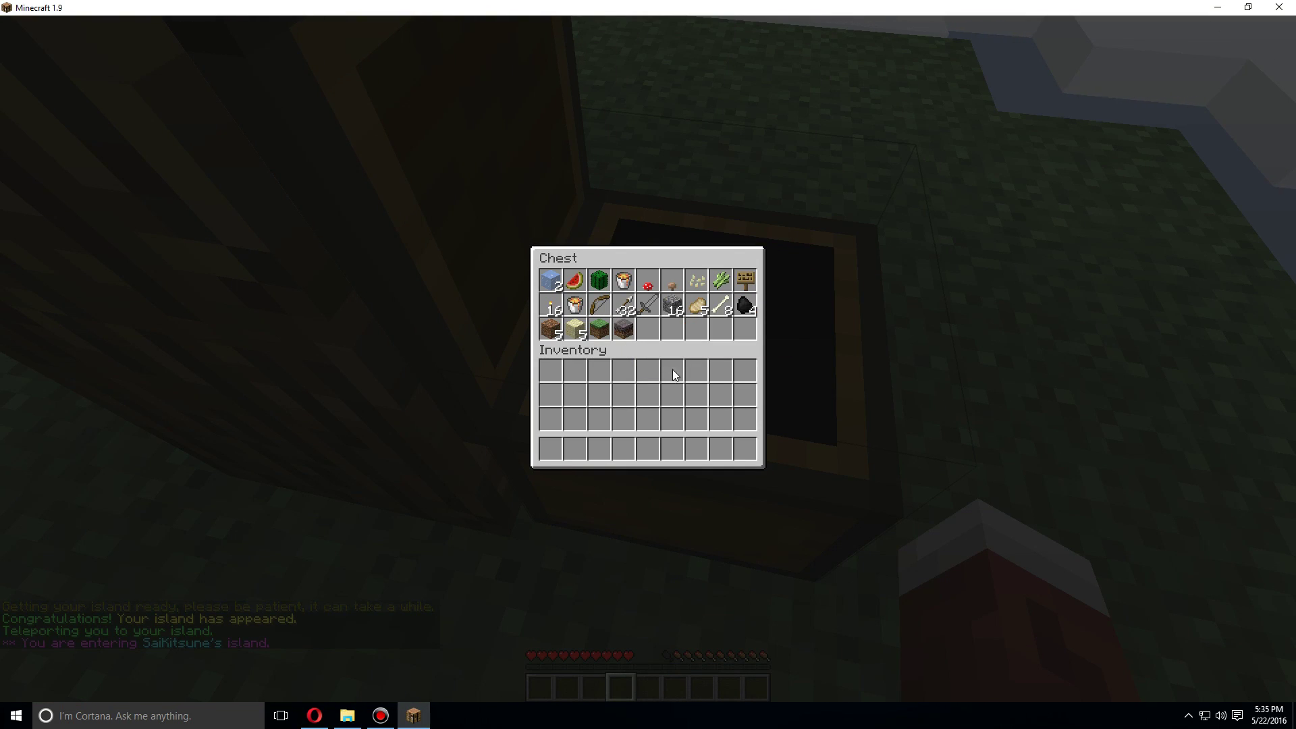
{"action": "key", "text": "Escape"}
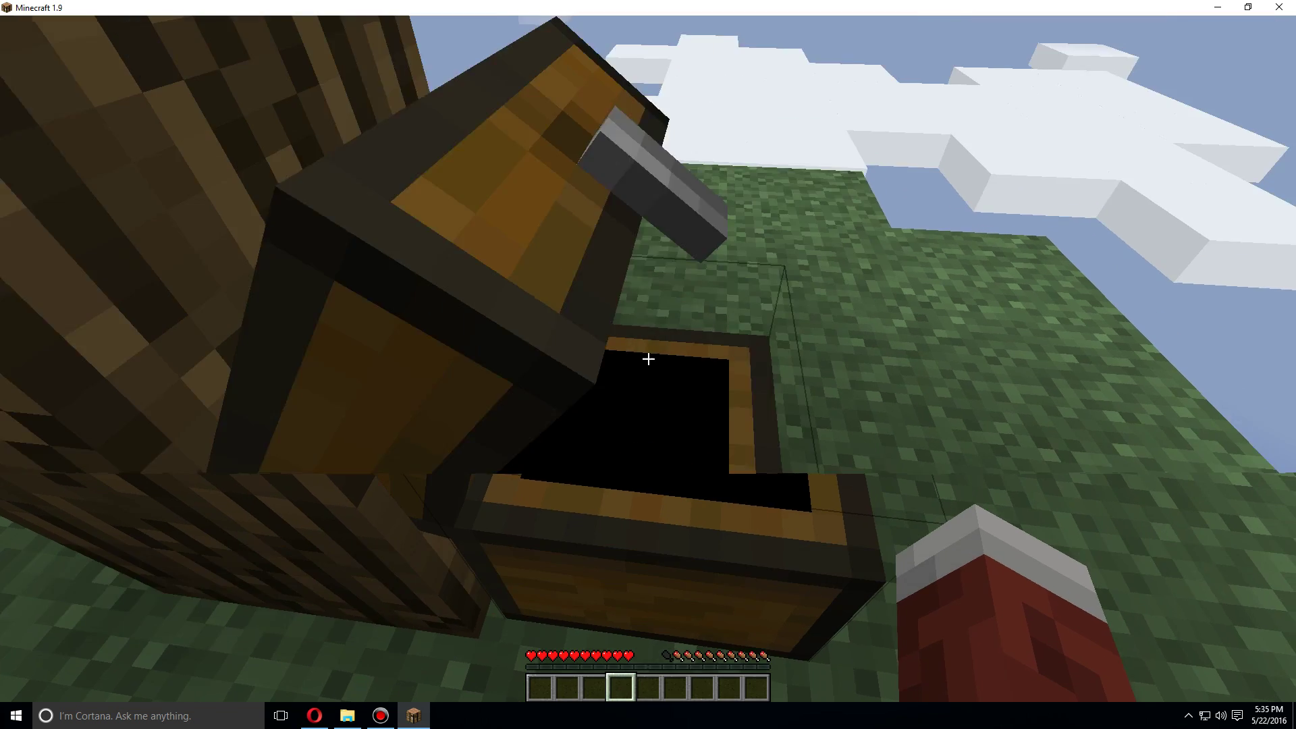
Run /island and teleport back to the island home through the Island Menu
{"action": "type", "text": "/"}
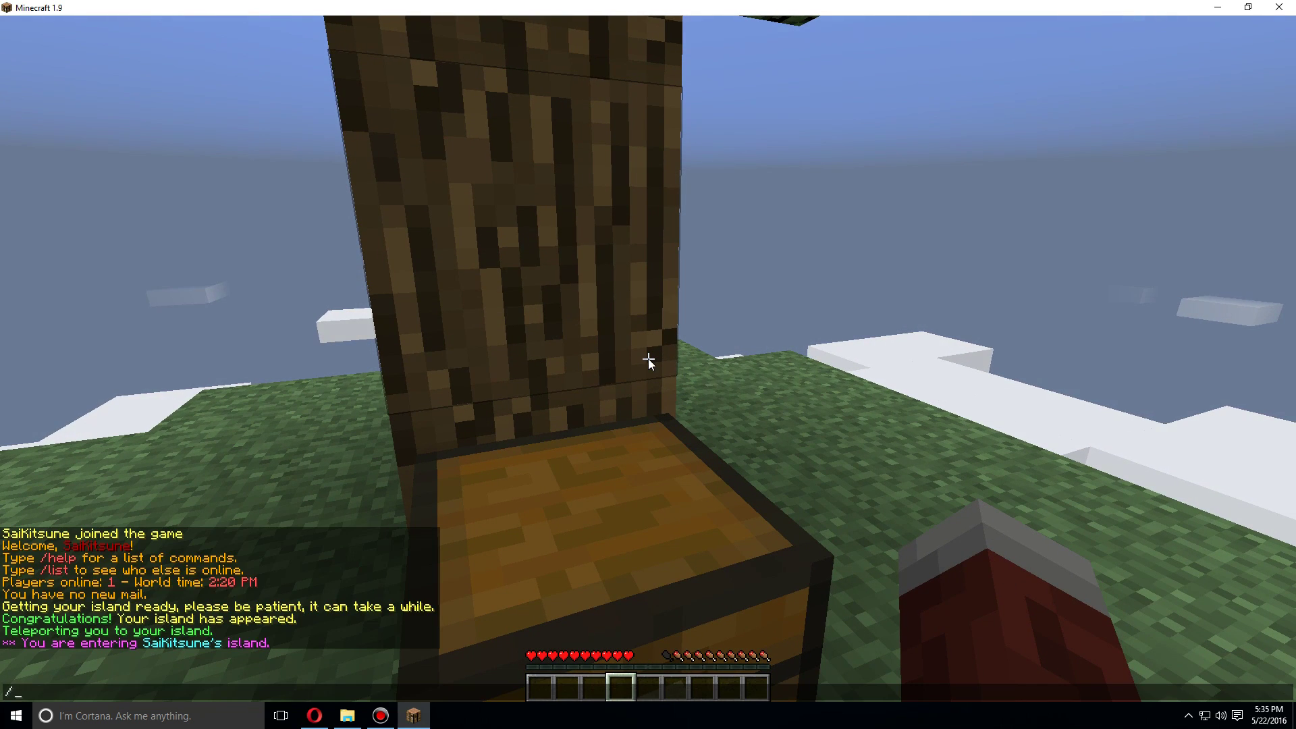
{"action": "type", "text": "island"}
{"action": "key", "text": "Return"}
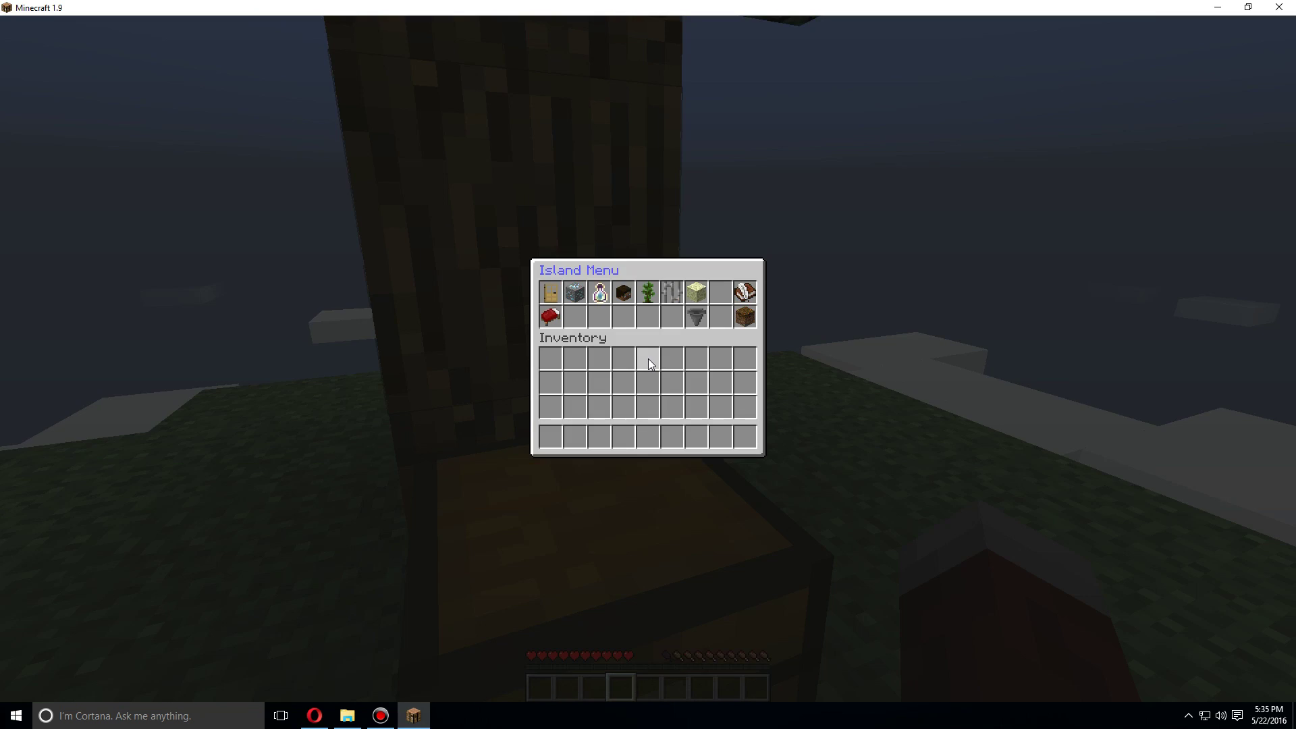
{"action": "left_click", "coordinate": [557, 295]}
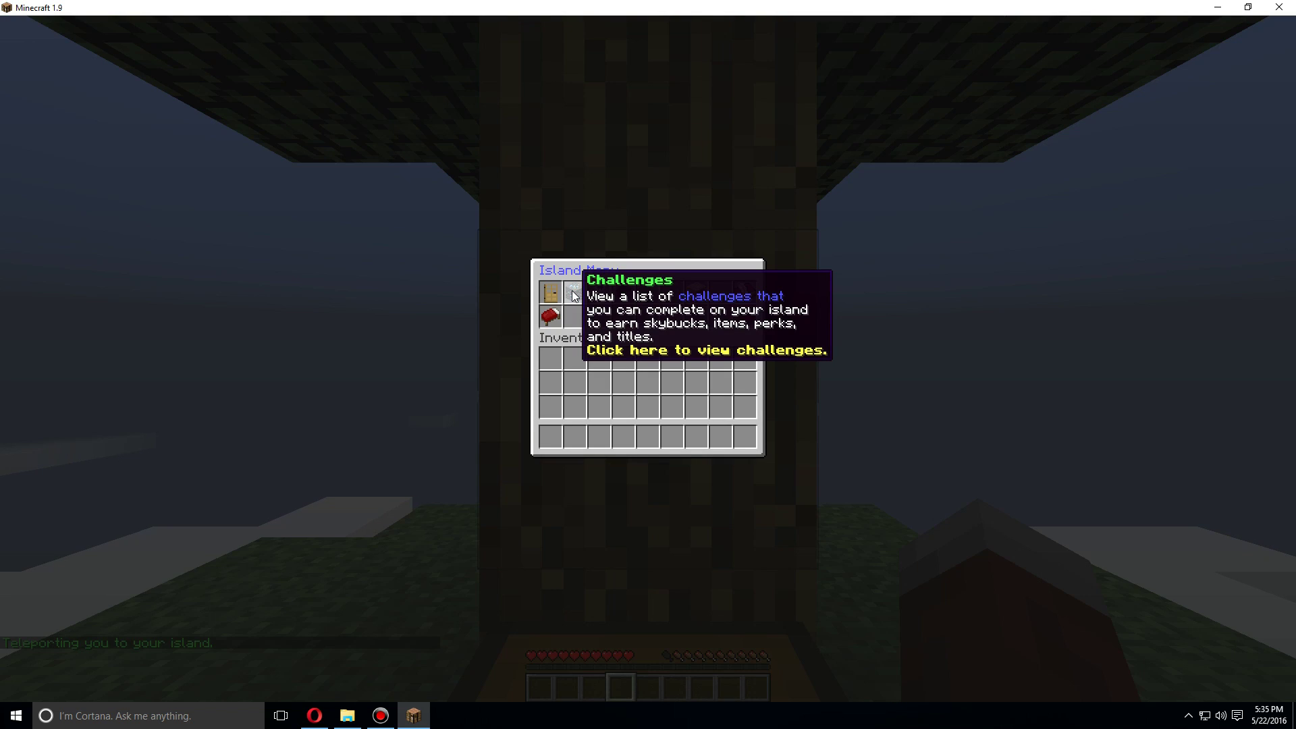
Examine the challenges, biome choices and island warp option offered in the Island Menu
{"action": "left_click", "coordinate": [572, 294]}
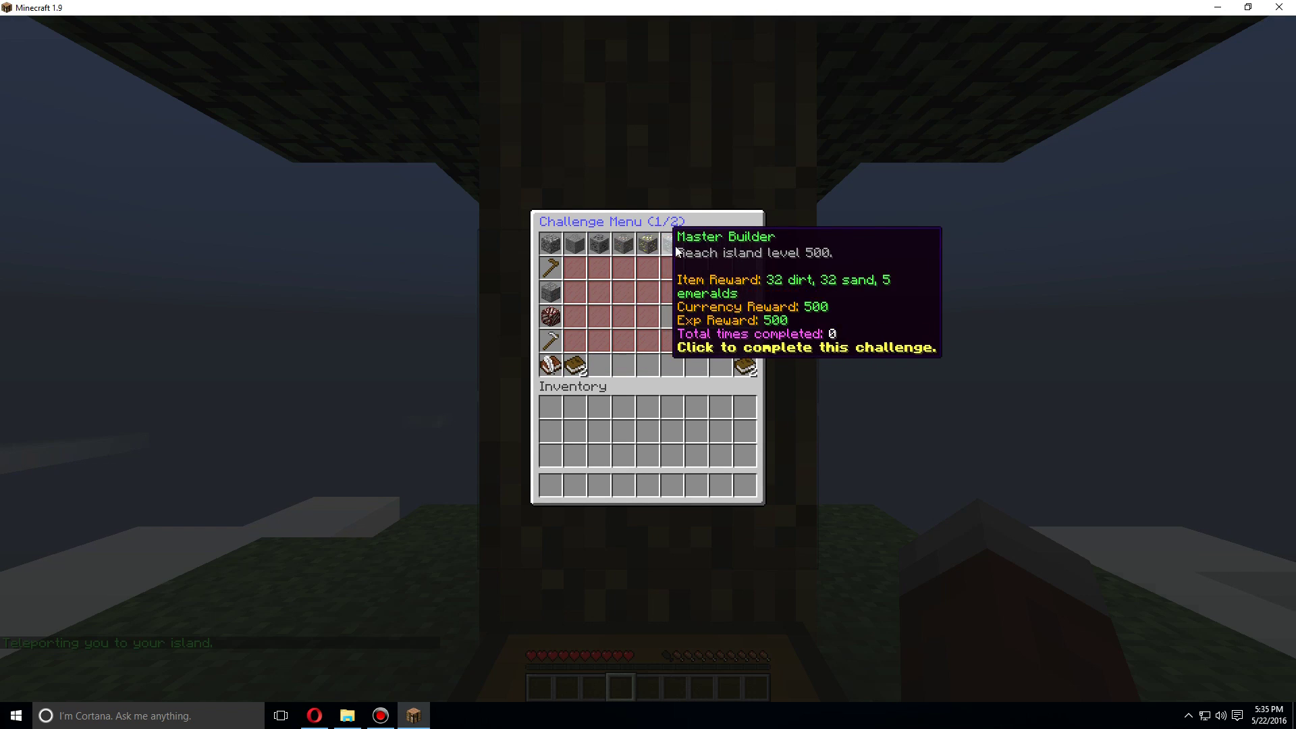
{"action": "key", "text": "Escape"}
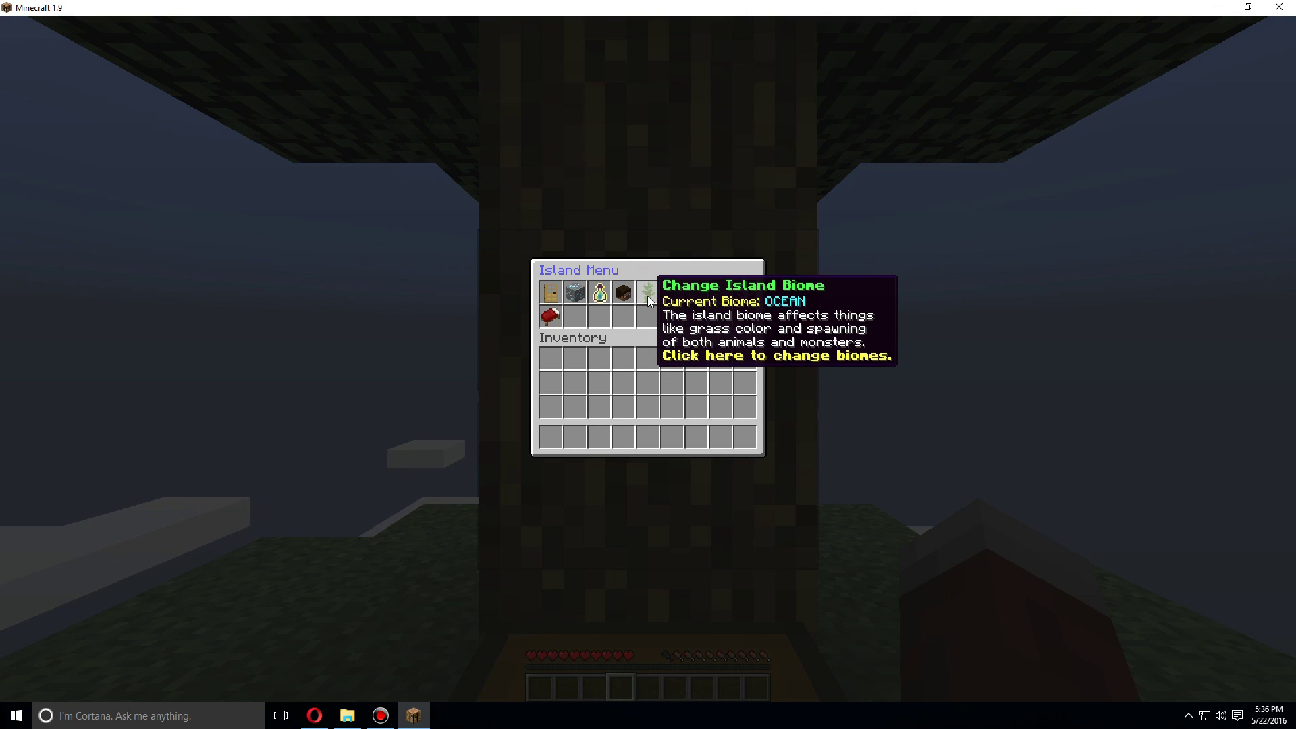
{"action": "left_click", "coordinate": [649, 301]}
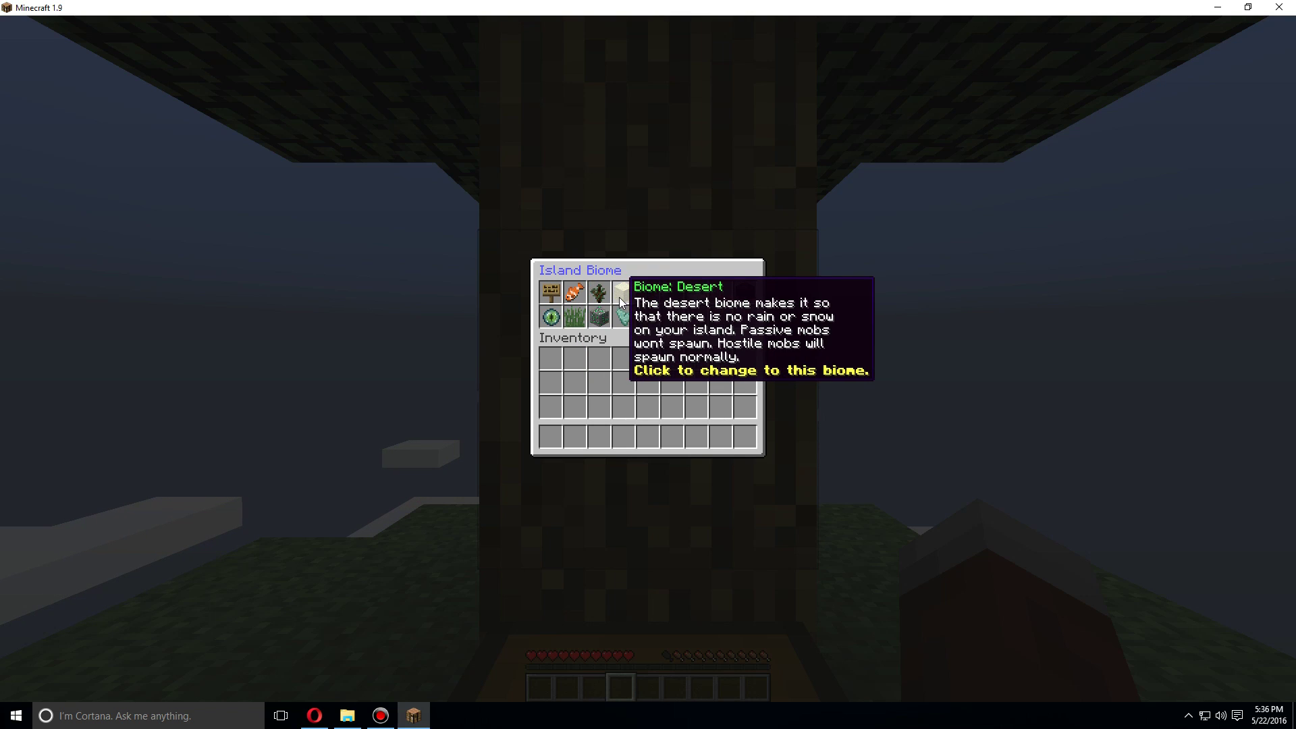
{"action": "left_click", "coordinate": [649, 302]}
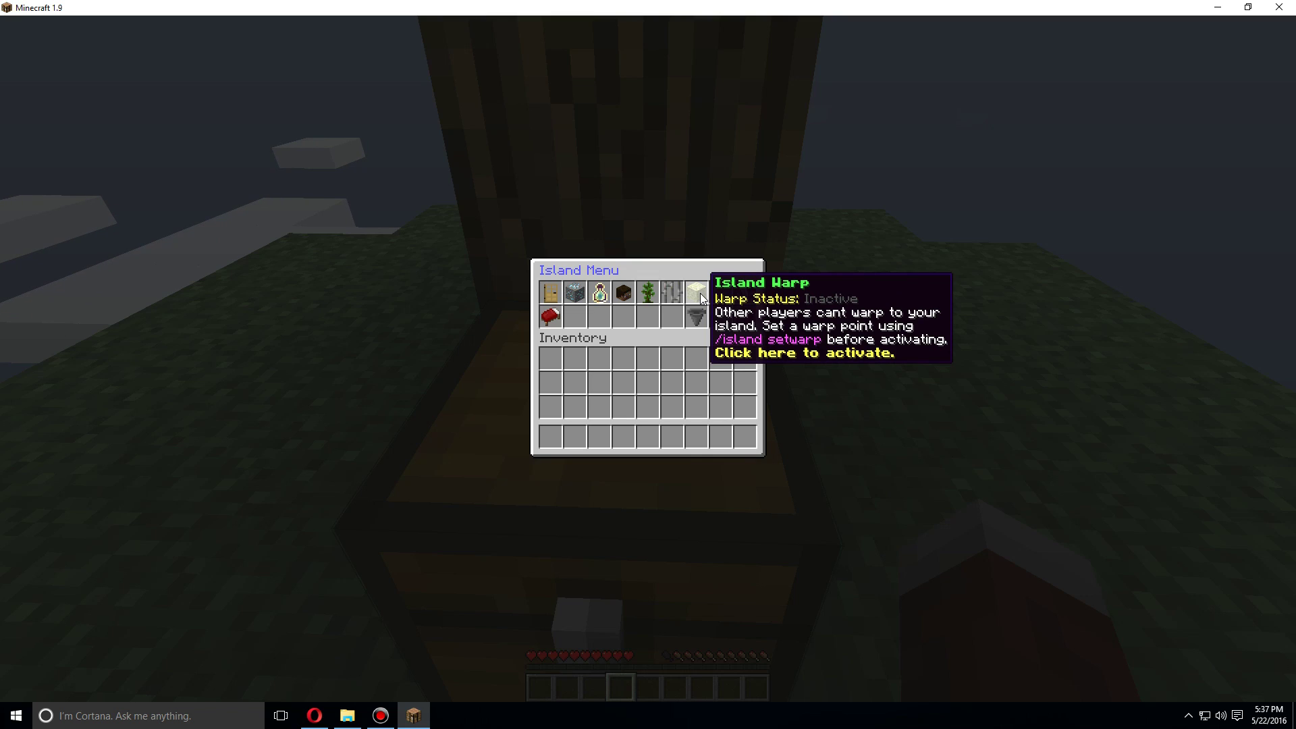
{"action": "left_click", "coordinate": [700, 293]}
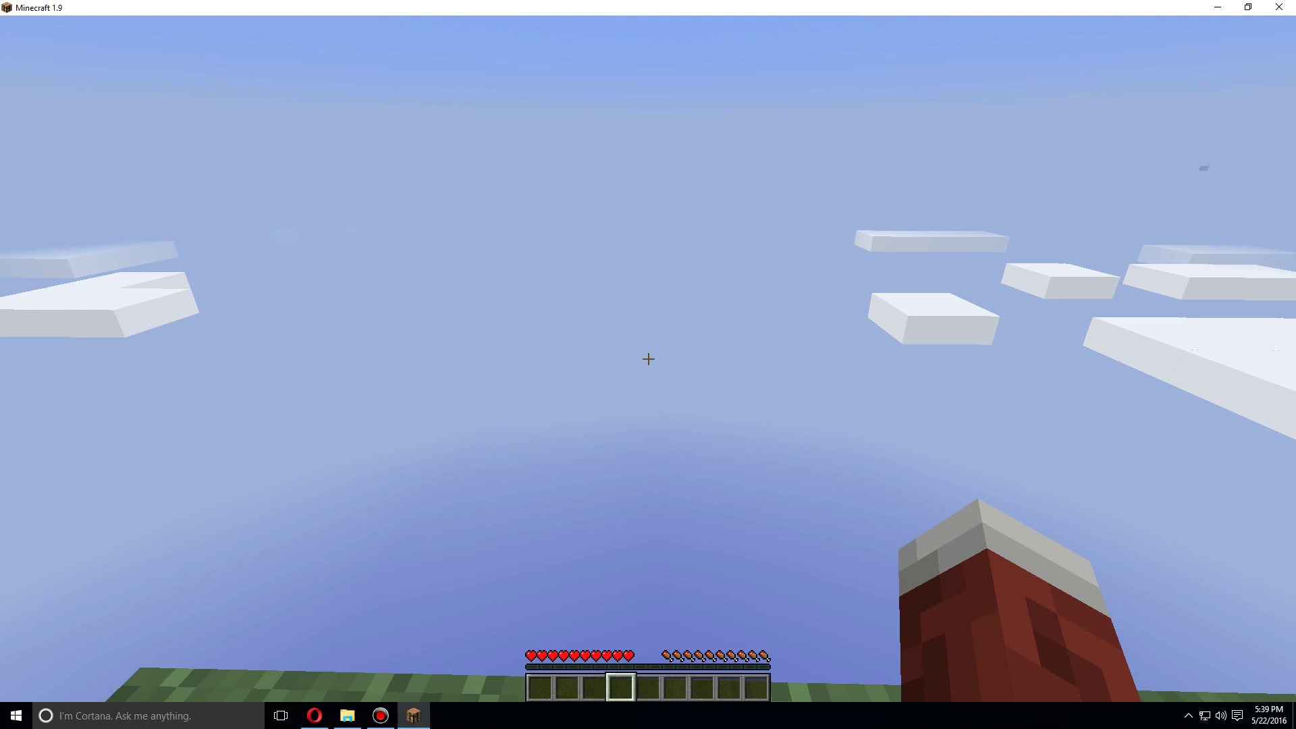
{"action": "key", "text": "slash"}
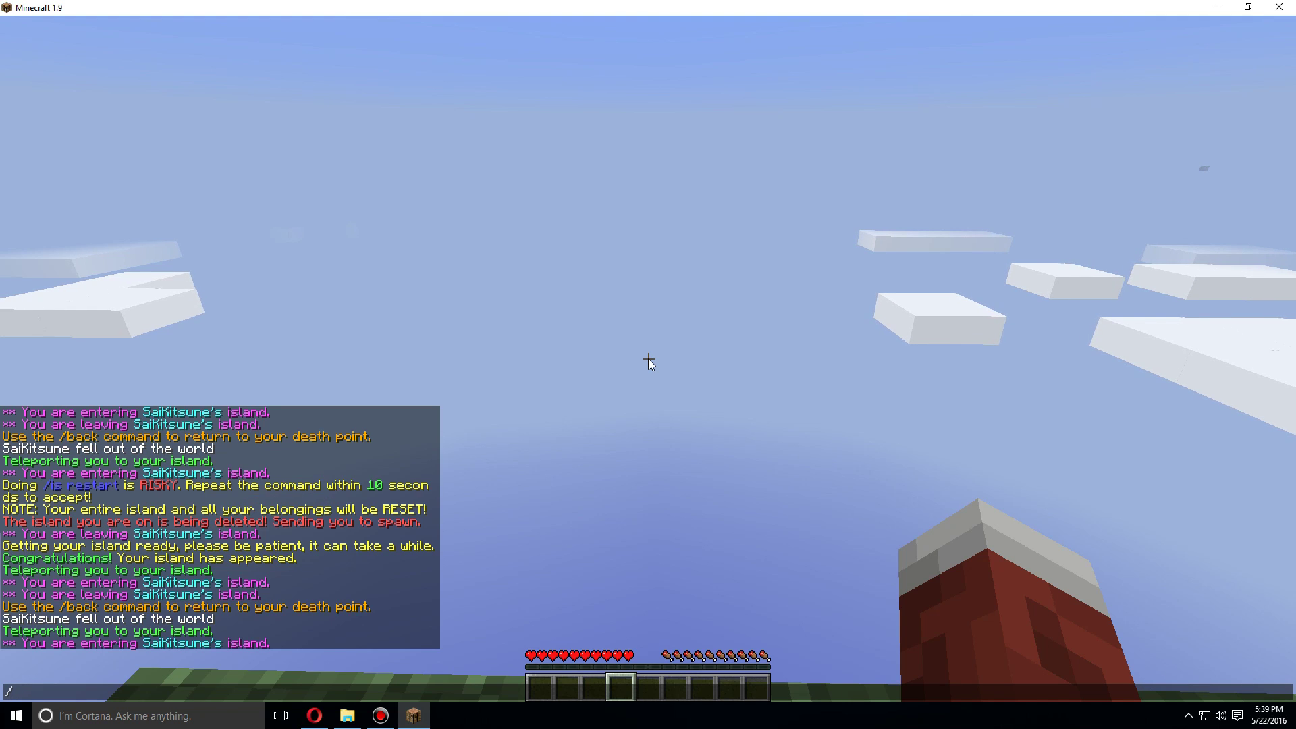
{"action": "type", "text": "is"}
{"action": "key", "text": "Return"}
{"action": "key", "text": "Escape"}
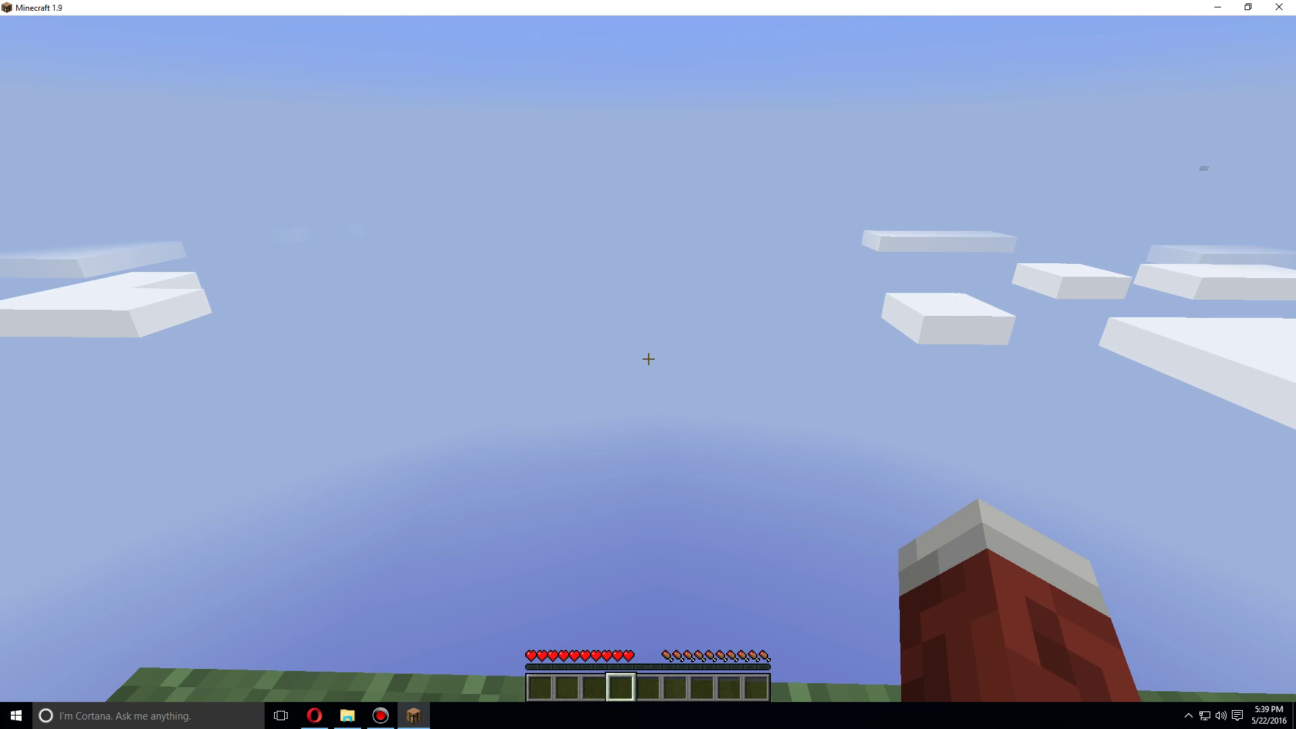
List the Ultimate SkyBlock admin commands by running /usb
{"action": "key", "text": "slash"}
{"action": "type", "text": "help"}
{"action": "key", "text": "BackSpace"}
{"action": "key", "text": "BackSpace"}
{"action": "key", "text": "BackSpace"}
{"action": "key", "text": "BackSpace"}
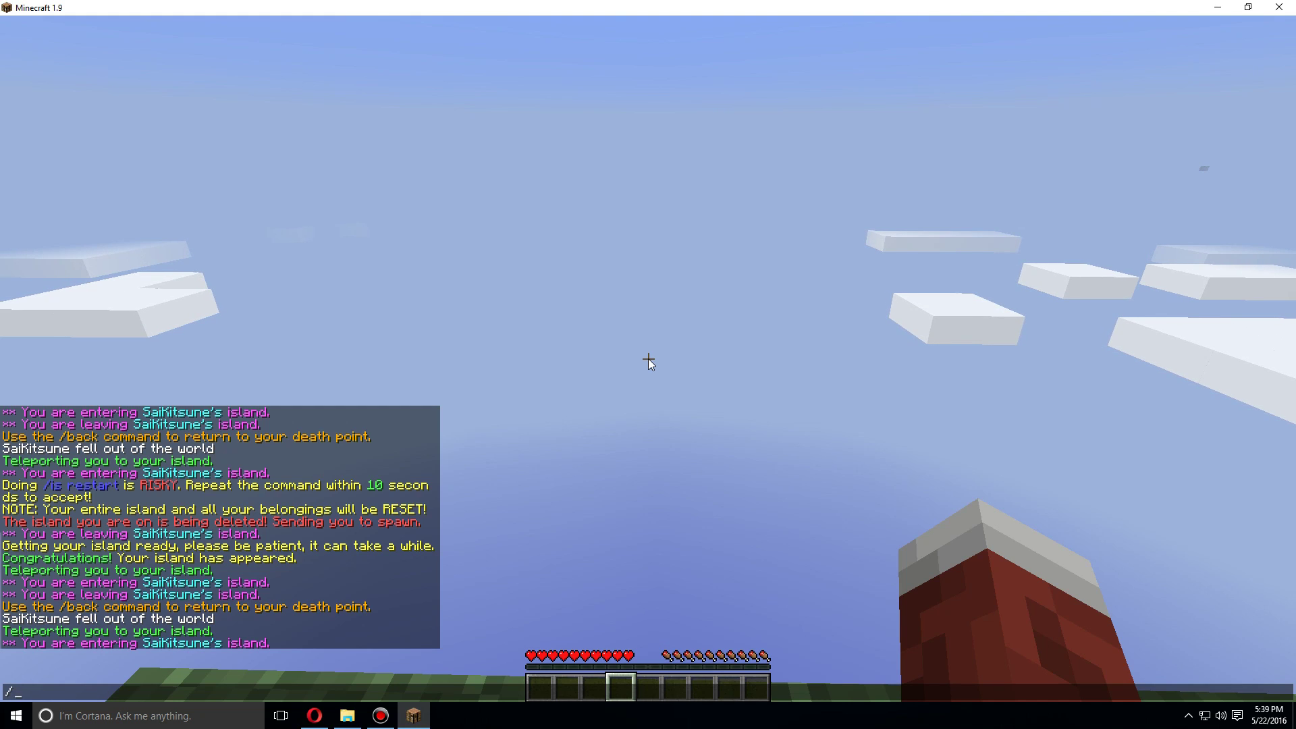
{"action": "type", "text": "usb"}
{"action": "key", "text": "Return"}
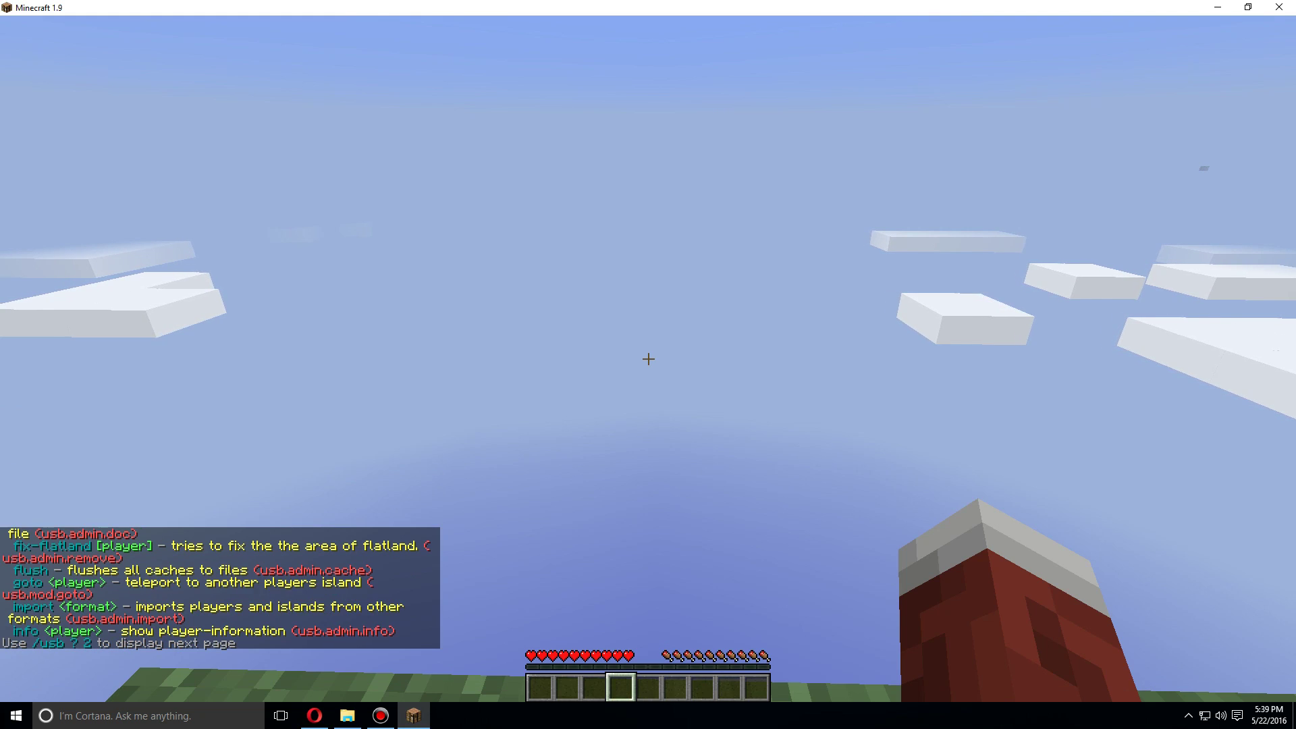
Open the config.yml settings editor with the /usb config command
{"action": "key", "text": "slash"}
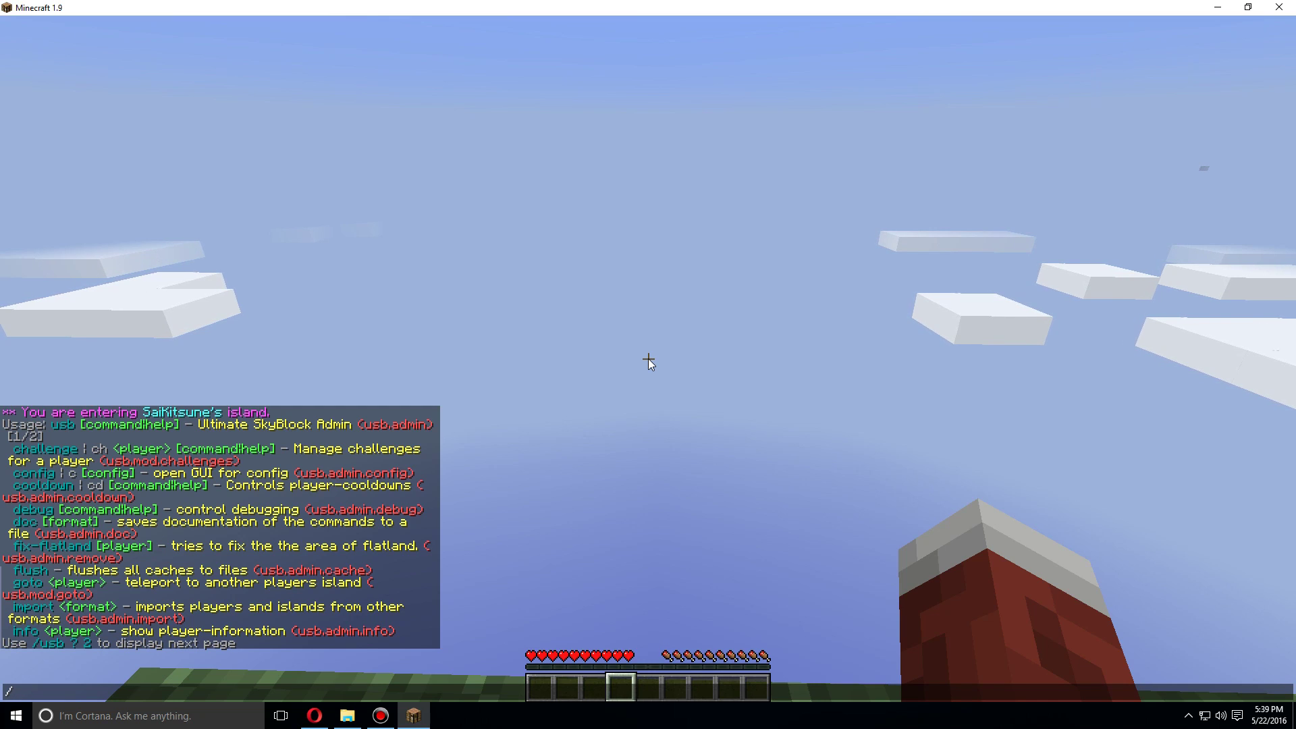
{"action": "type", "text": "/"}
{"action": "key", "text": "BackSpace"}
{"action": "type", "text": "usb config"}
{"action": "key", "text": "Return"}
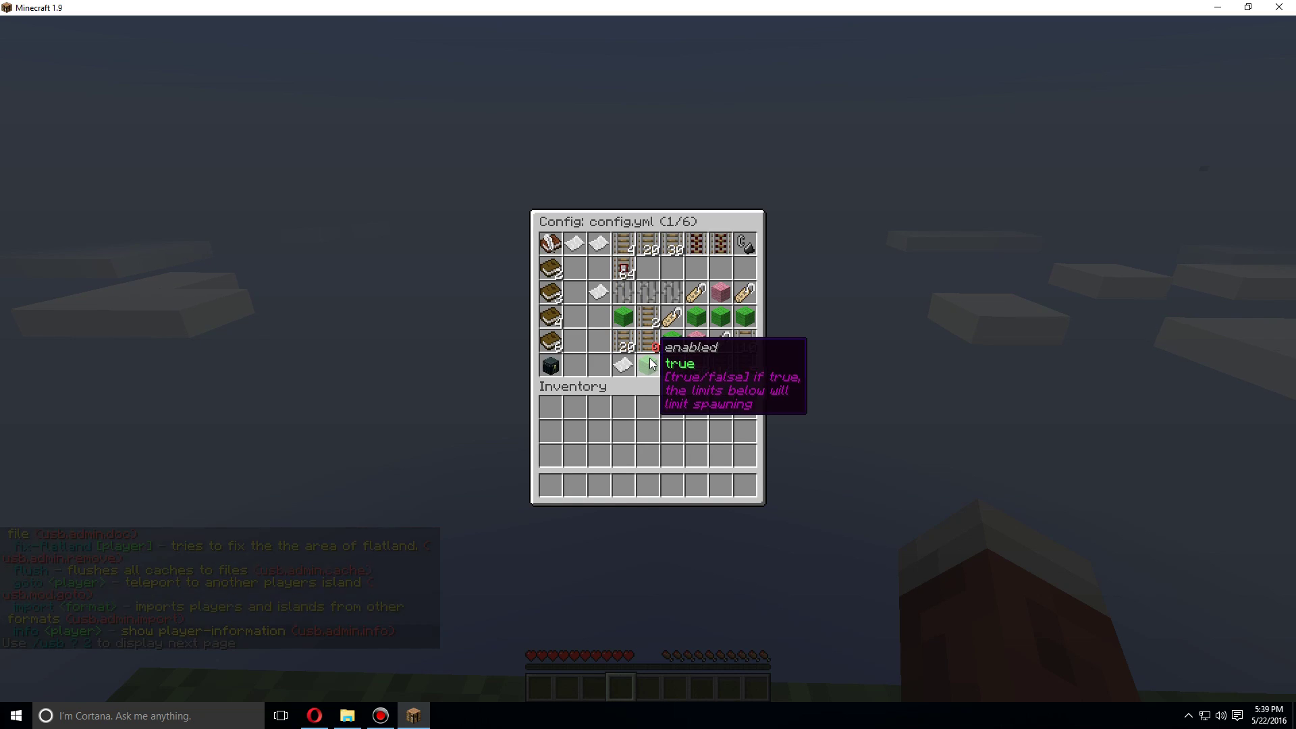
Set the first integer option in config.yml to 8, save the configuration and leave the editor
{"action": "left_click", "coordinate": [623, 247]}
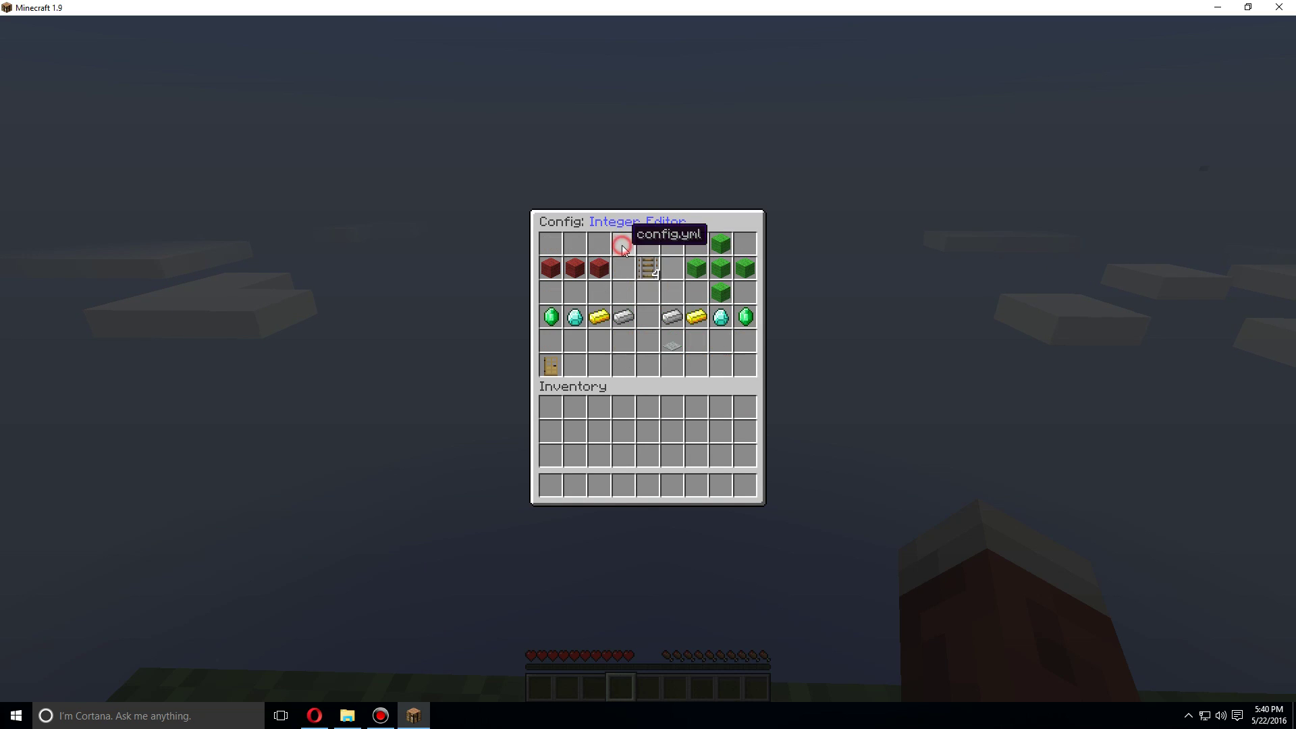
{"action": "left_click", "coordinate": [665, 322]}
{"action": "left_click", "coordinate": [665, 322]}
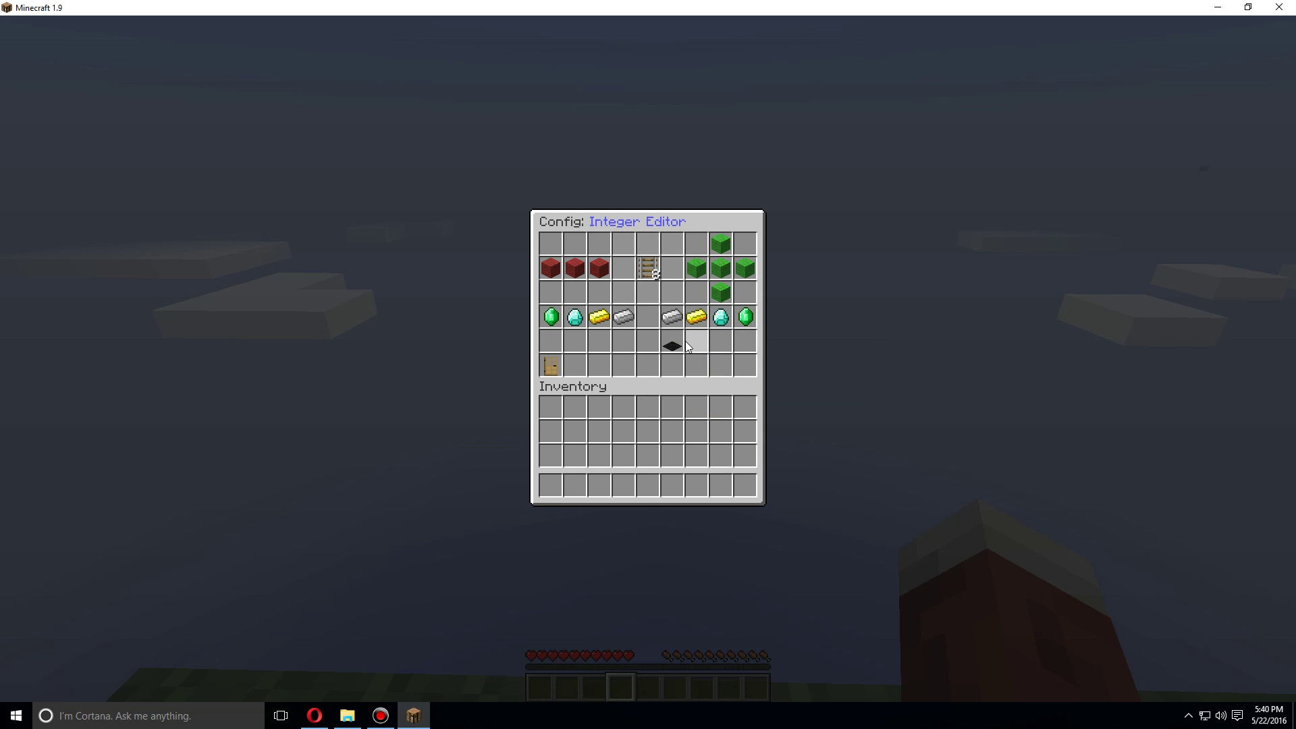
{"action": "left_click", "coordinate": [559, 370]}
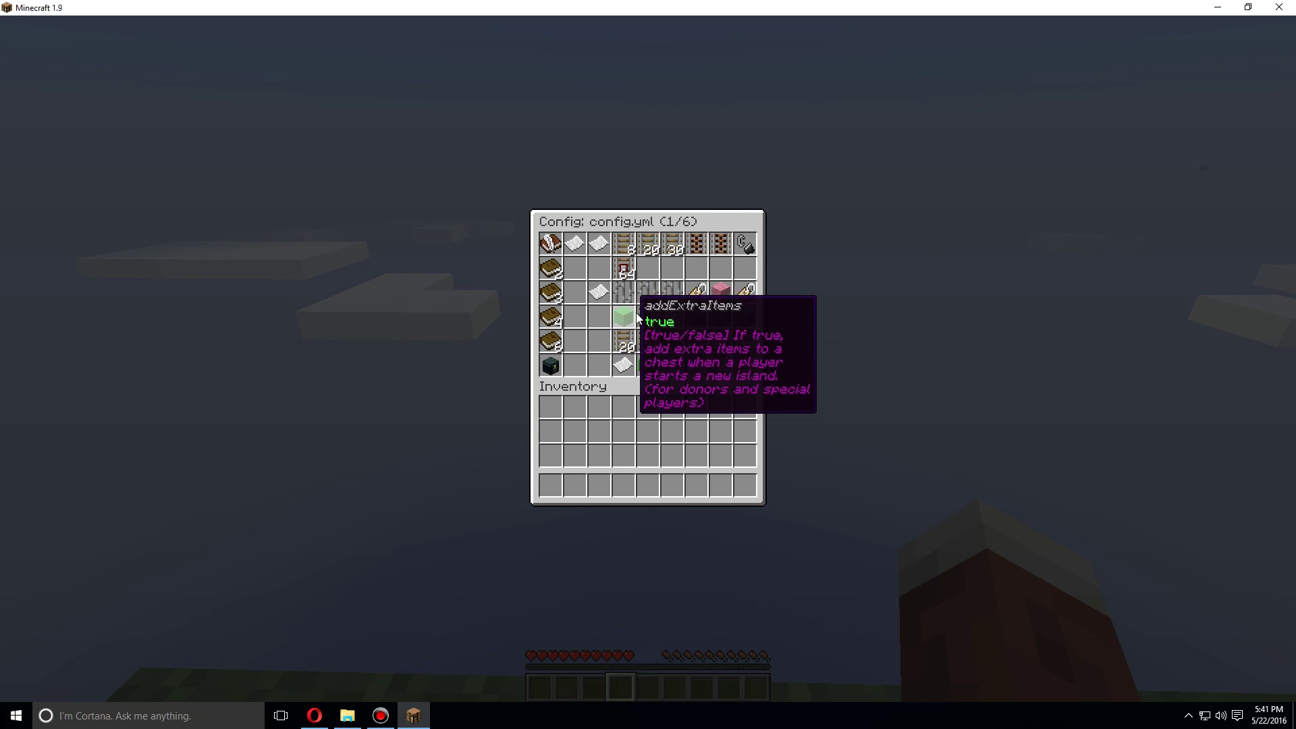
{"action": "left_click", "coordinate": [549, 366]}
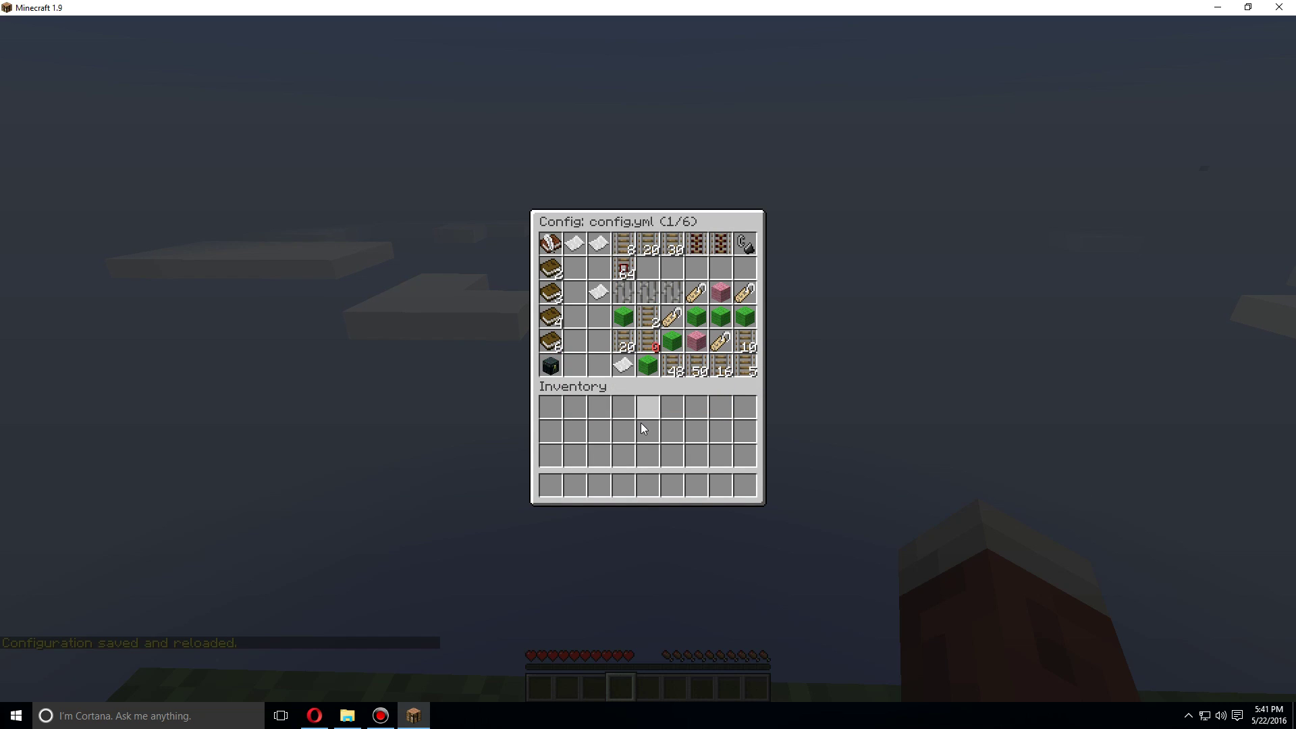
{"action": "key", "text": "Escape"}
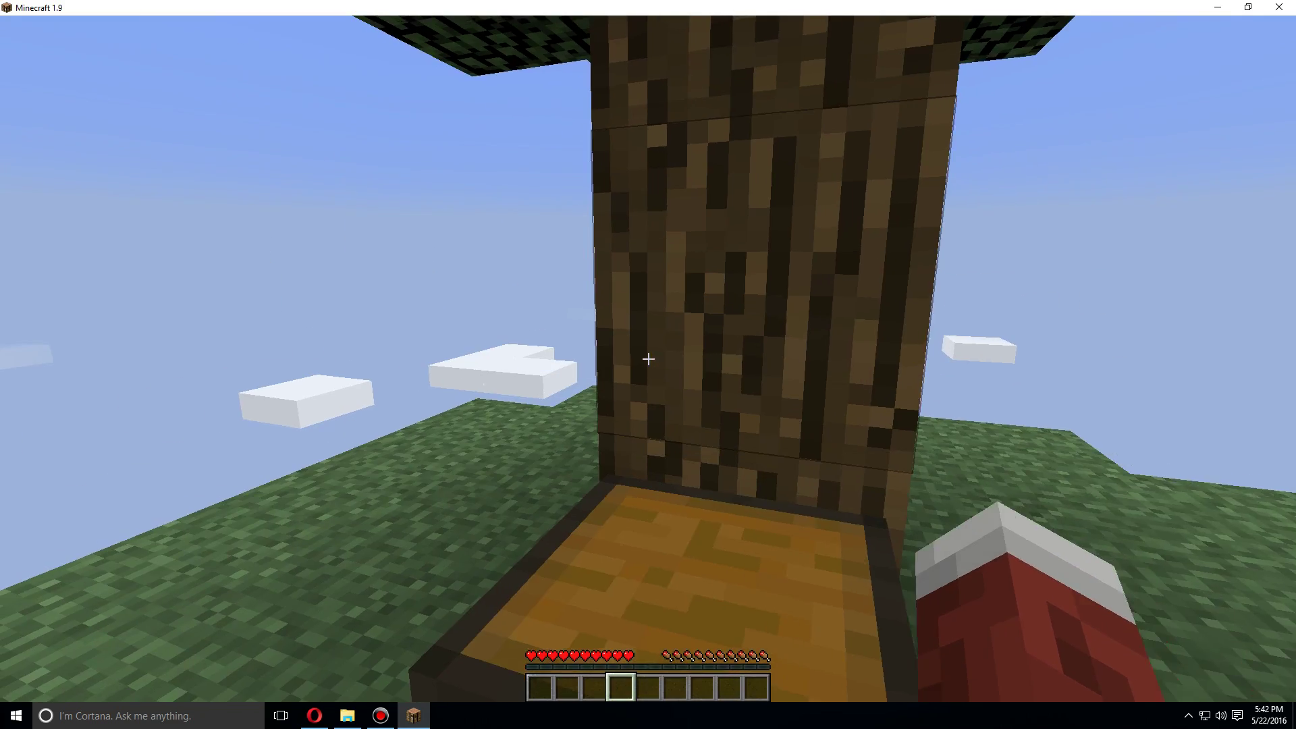
Teleport from the skyblock island to the saved home location with the /home command
{"action": "type", "text": "s"}
{"action": "type", "text": "/h"}
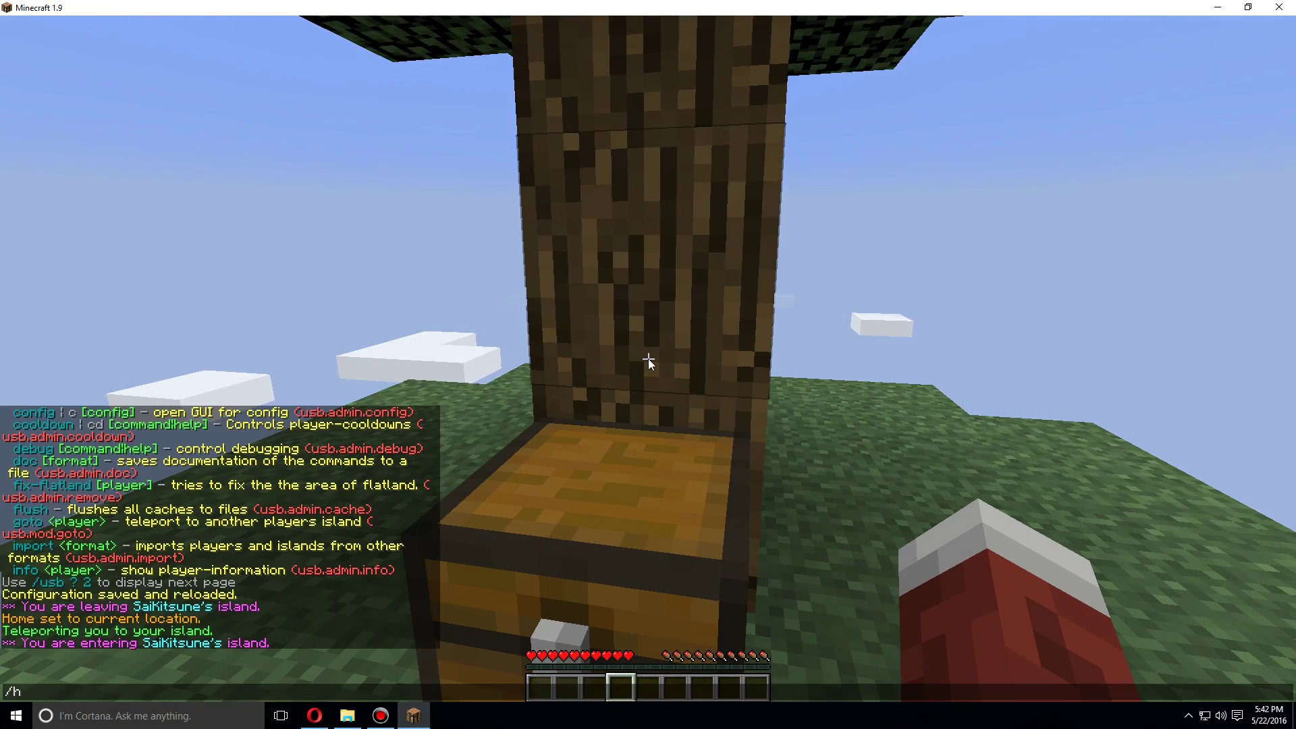
{"action": "type", "text": "ome"}
{"action": "key", "text": "Return"}
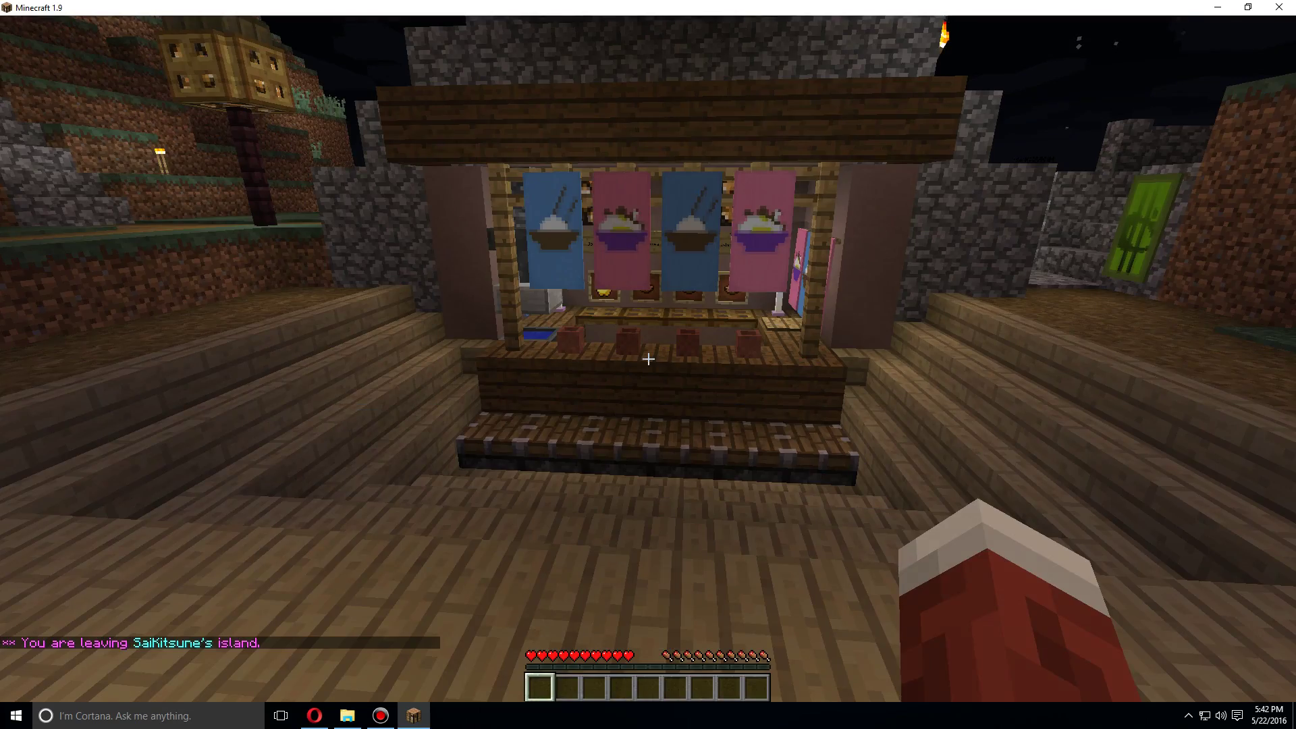
Walk along the village paths around the home location to look over the buildings and surroundings
{"action": "key", "text": "w"}
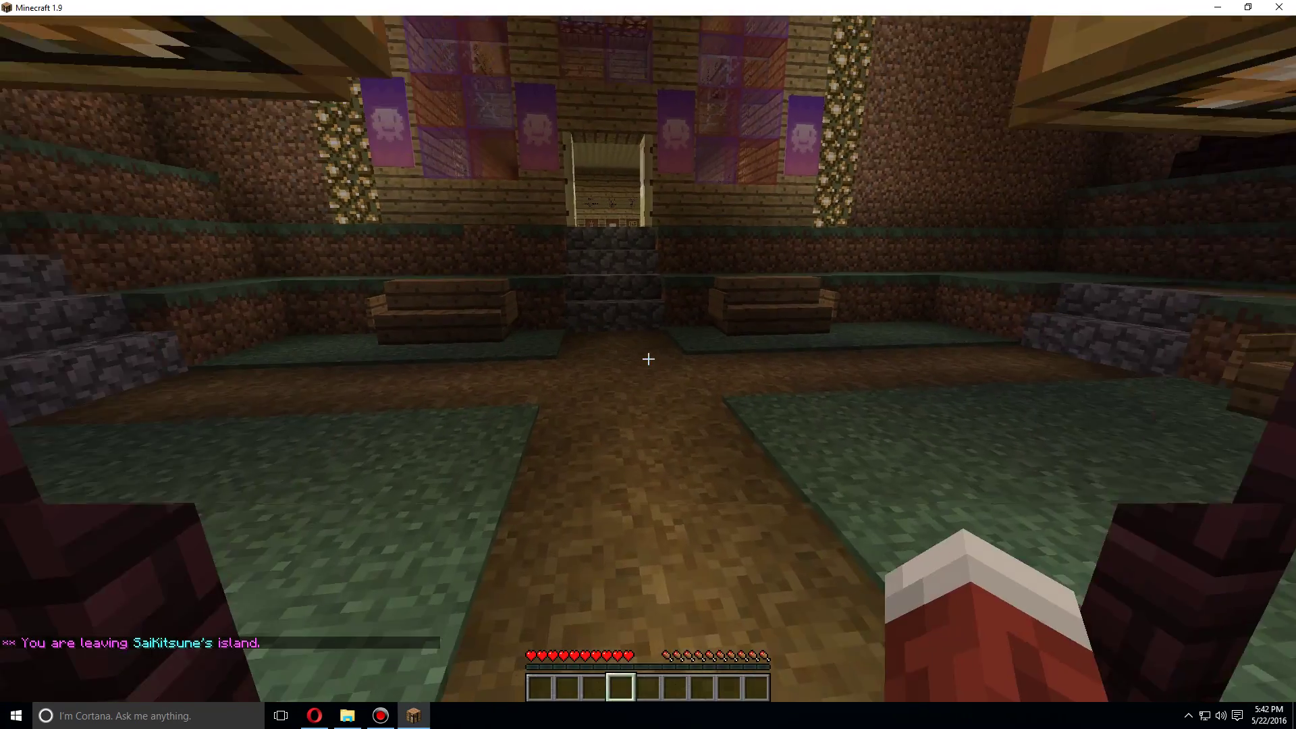
{"action": "key", "text": "4"}
{"action": "key", "text": "w"}
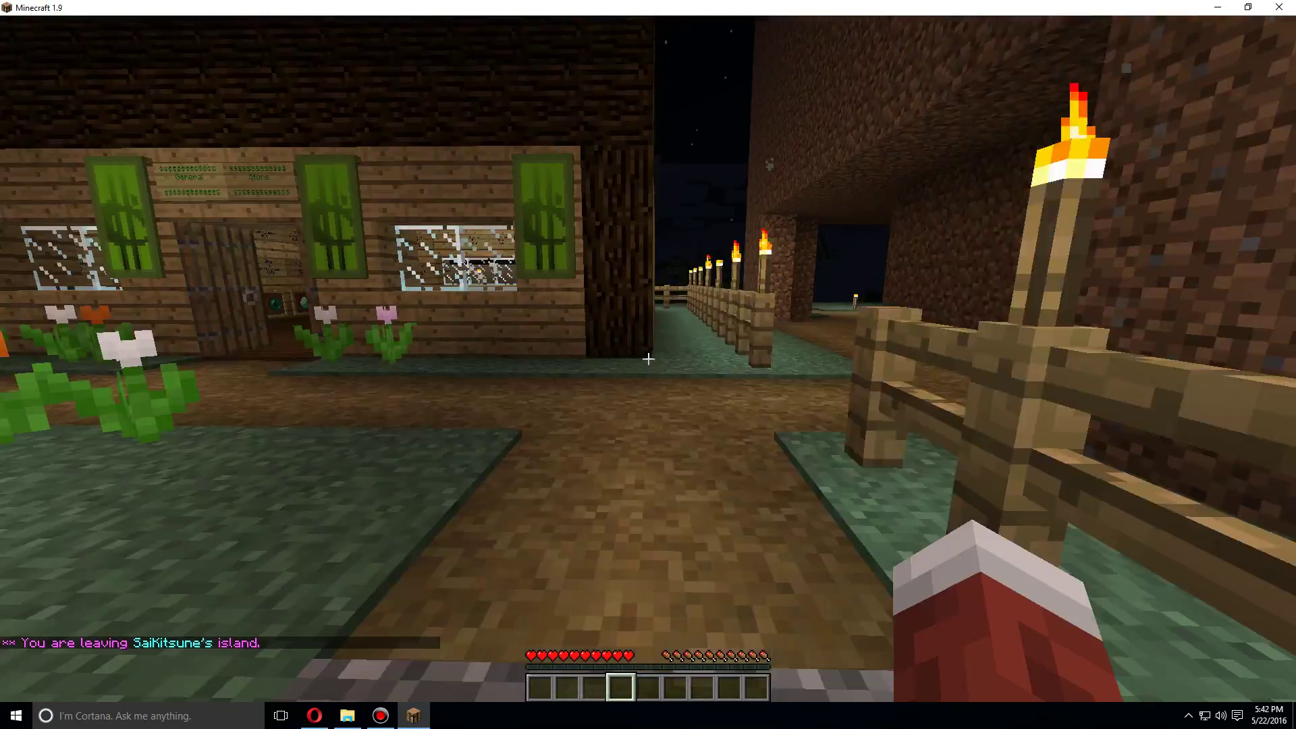
{"action": "key", "text": "w"}
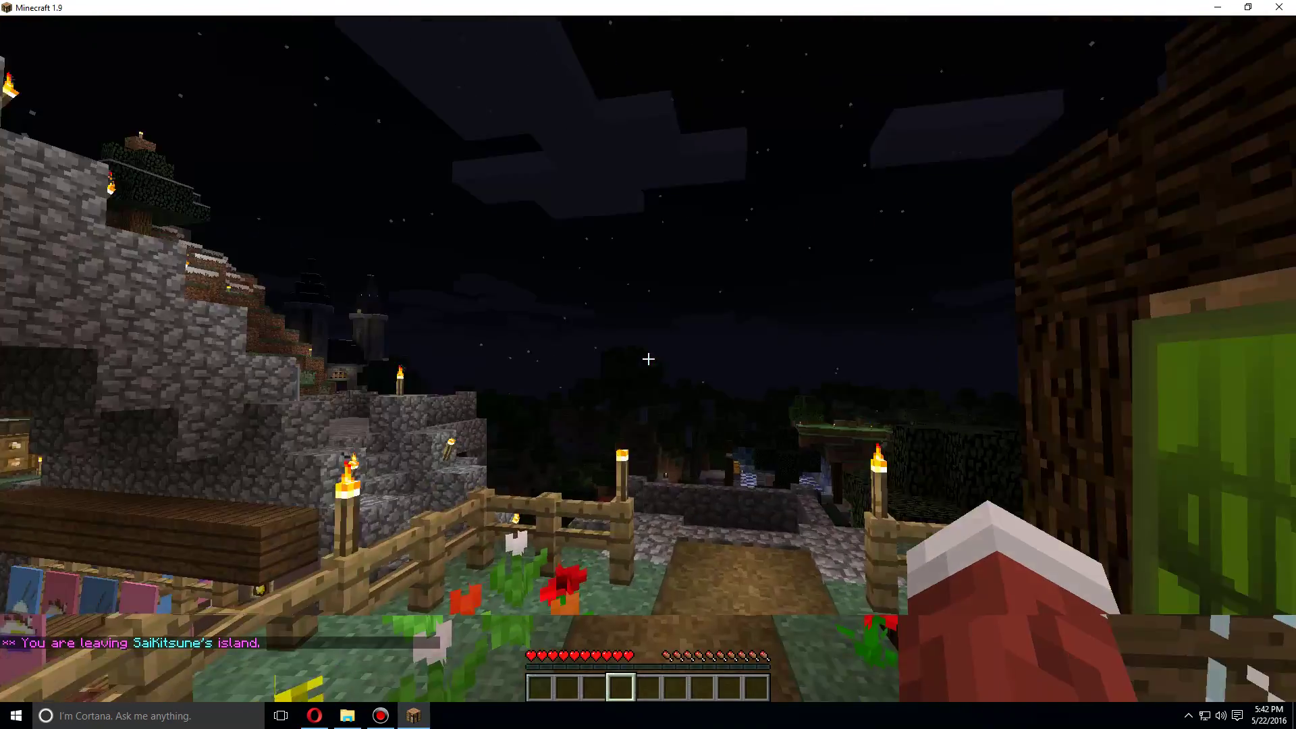